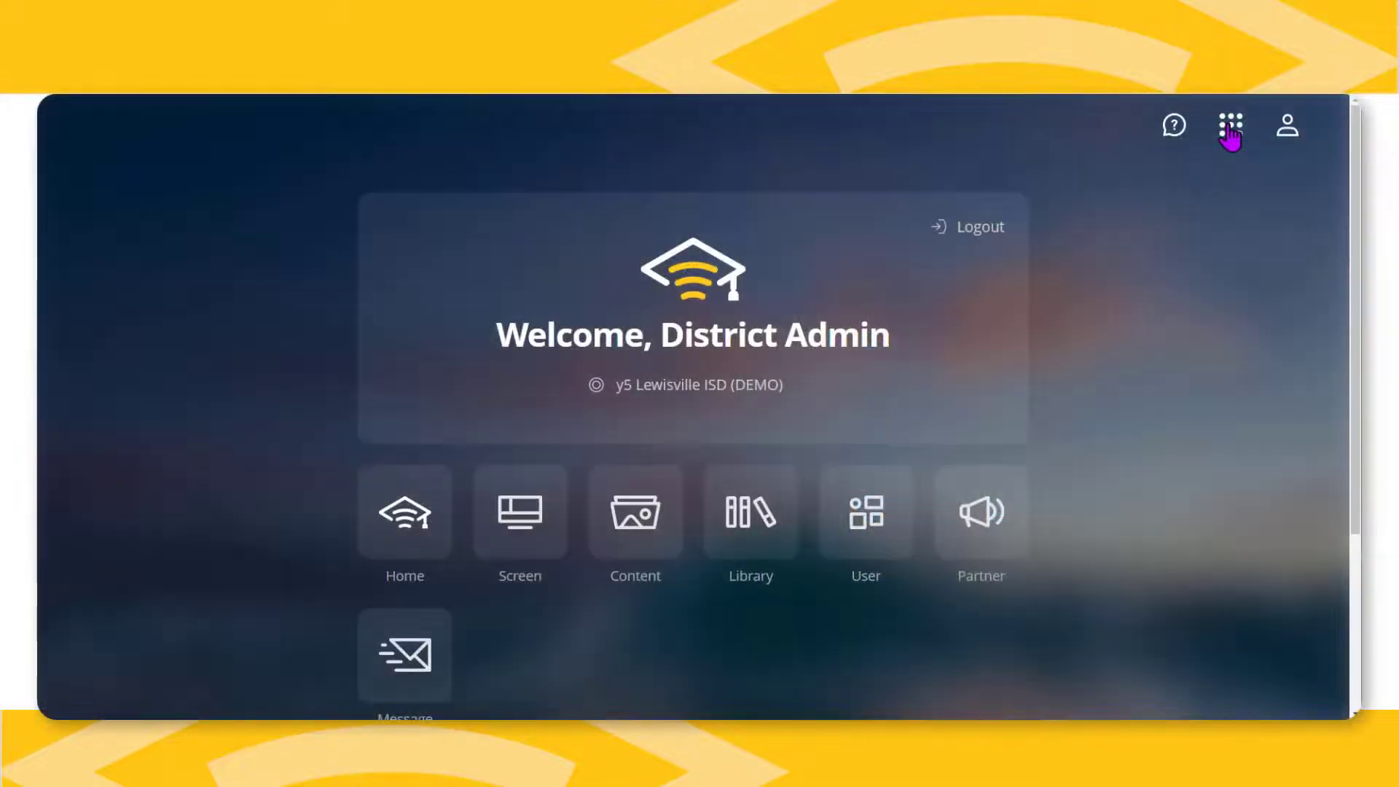
Step: Start a Landscape content upload from the Content page and assign it to the Marcus High School Campus group
{"action": "left_click", "coordinate": [1231, 129]}
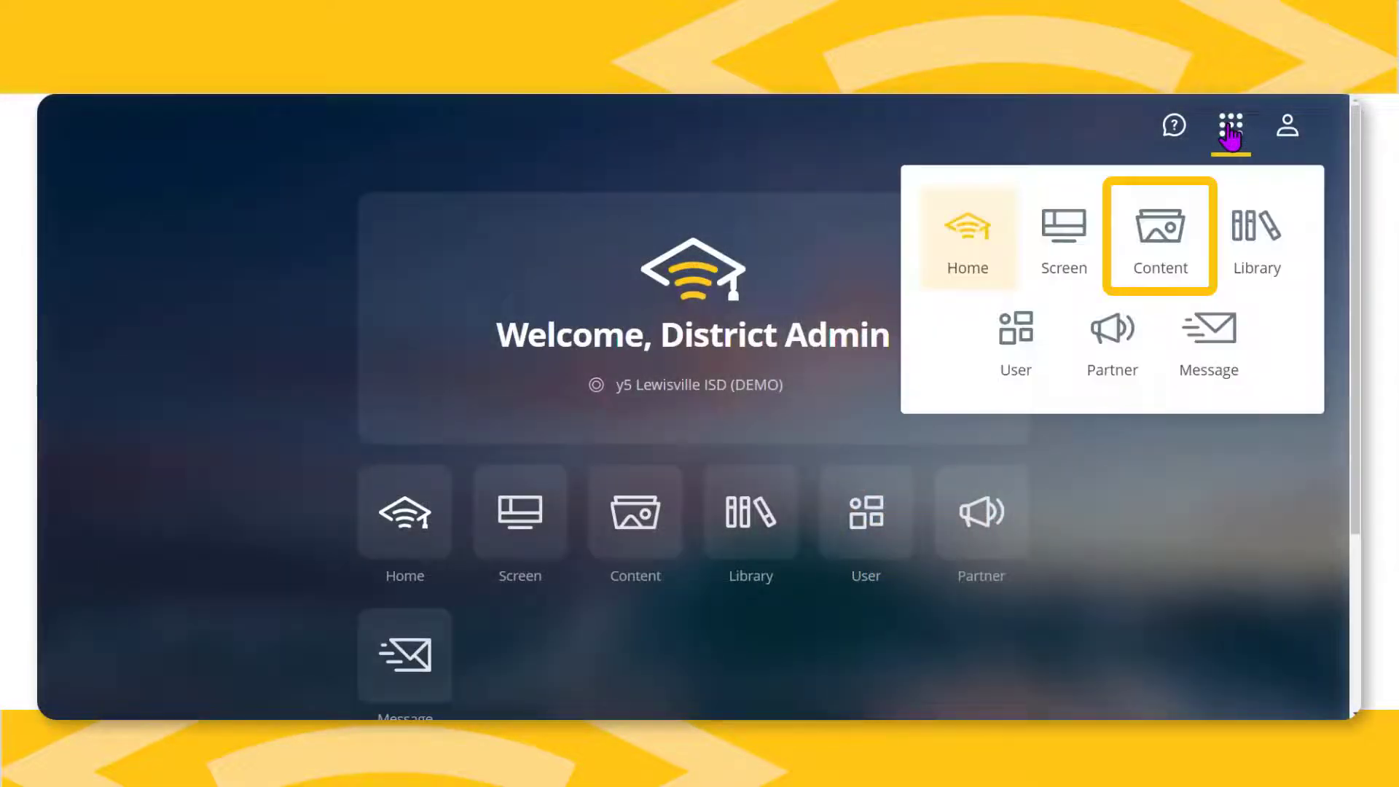
{"action": "left_click", "coordinate": [1162, 247]}
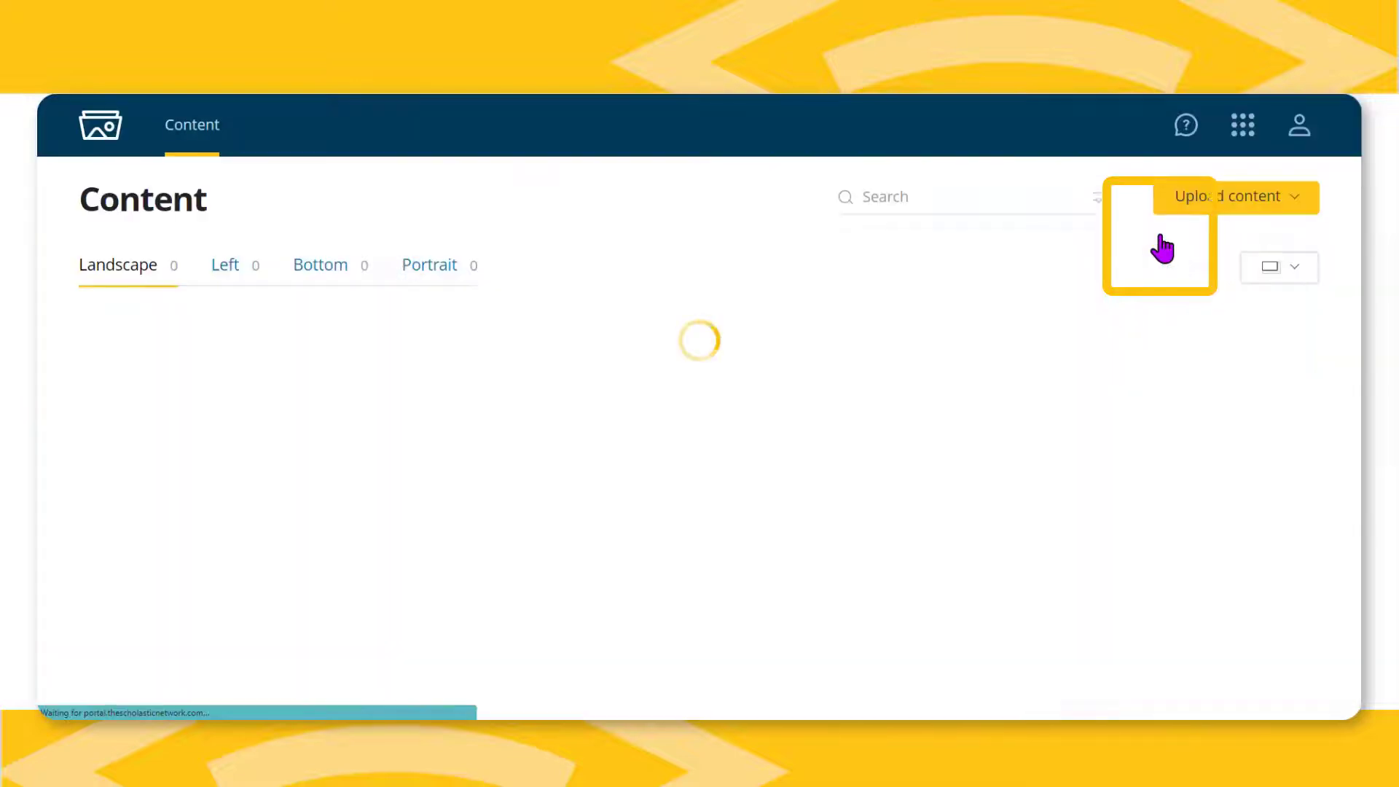
{"action": "left_click", "coordinate": [1179, 217]}
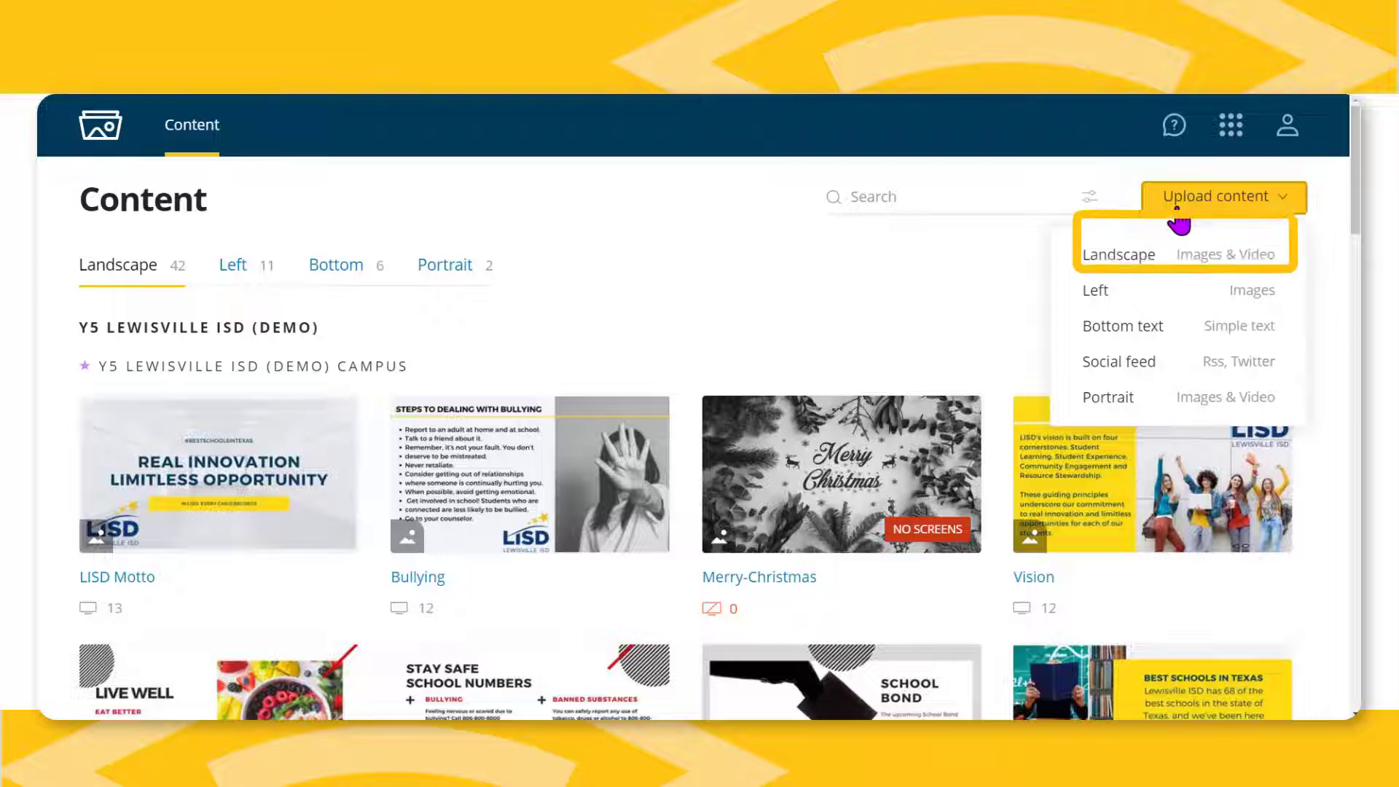
{"action": "left_click", "coordinate": [1156, 259]}
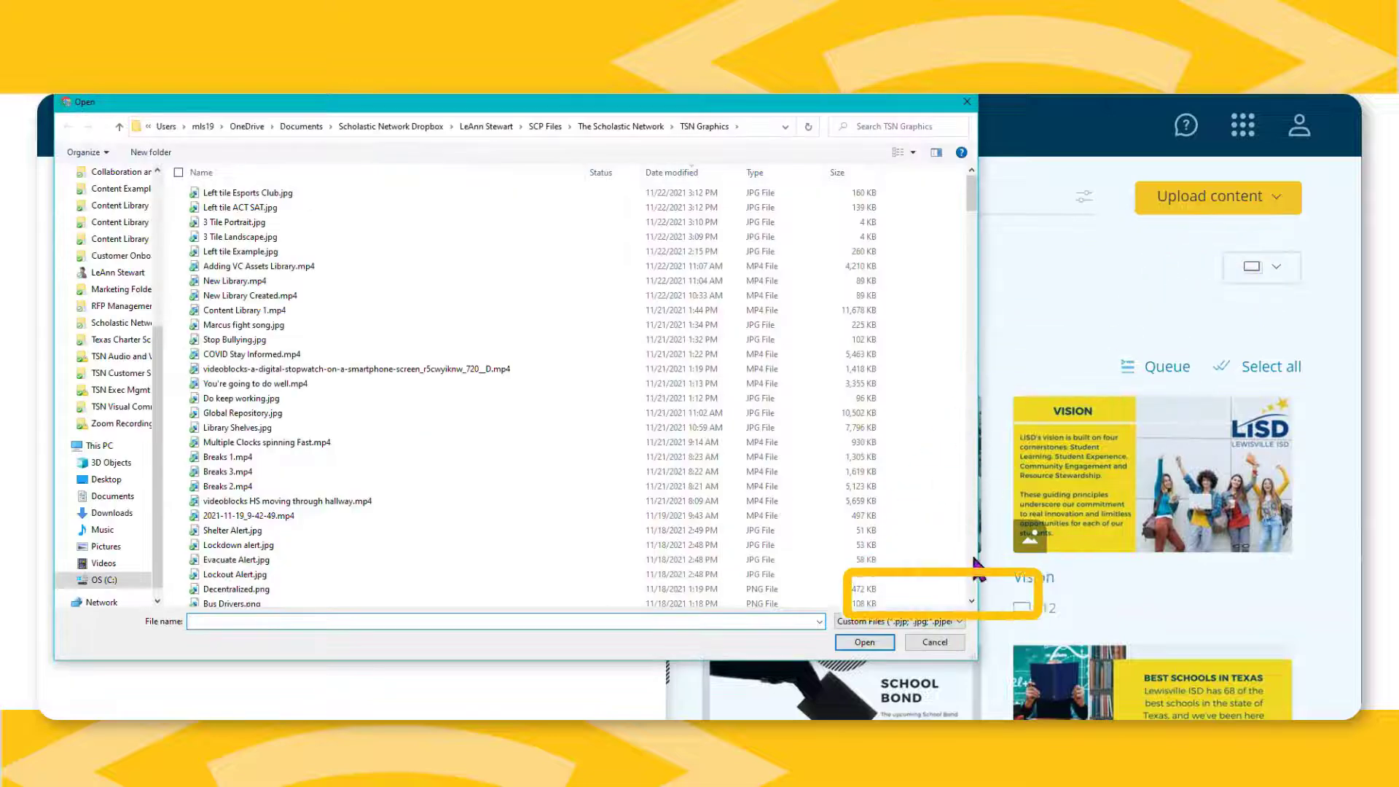
{"action": "left_click", "coordinate": [935, 642]}
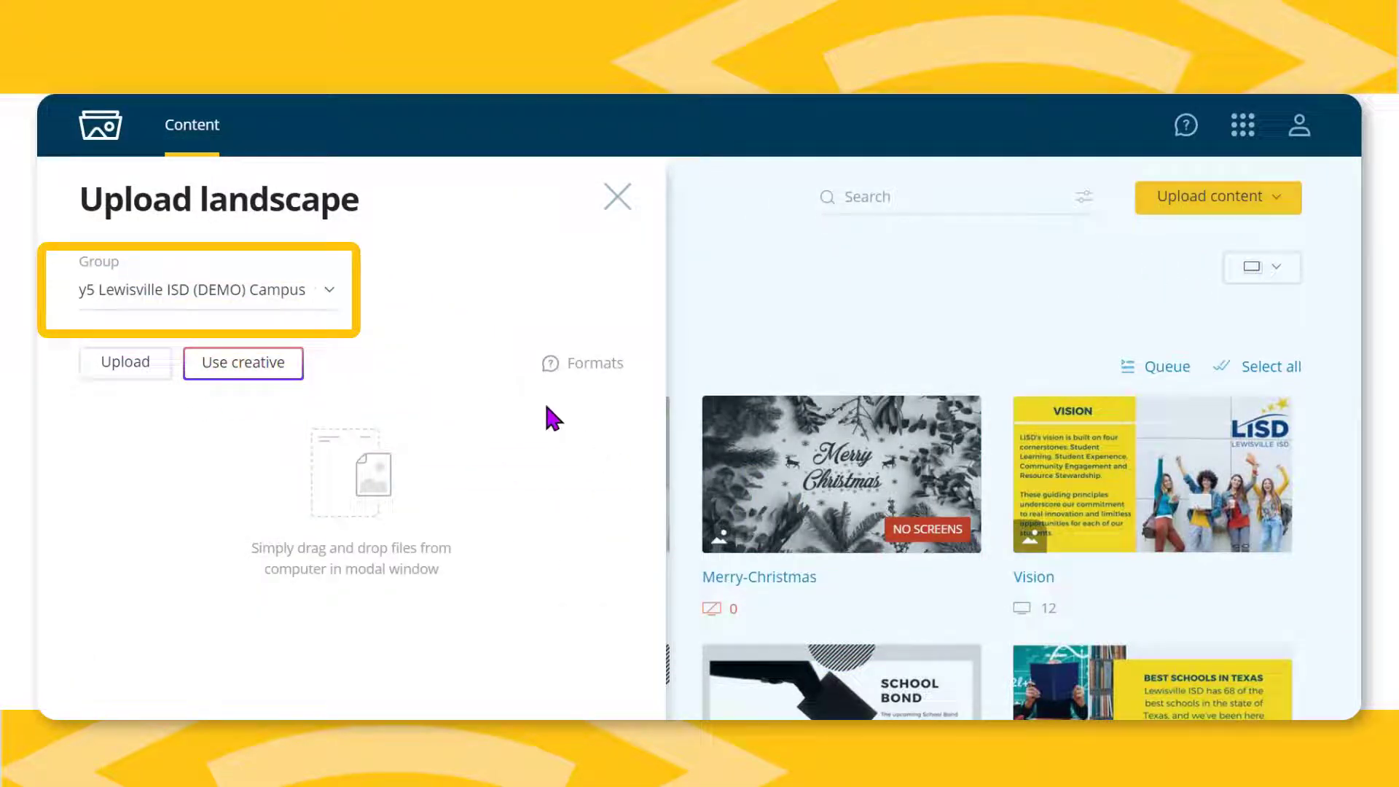
{"action": "left_click", "coordinate": [327, 290]}
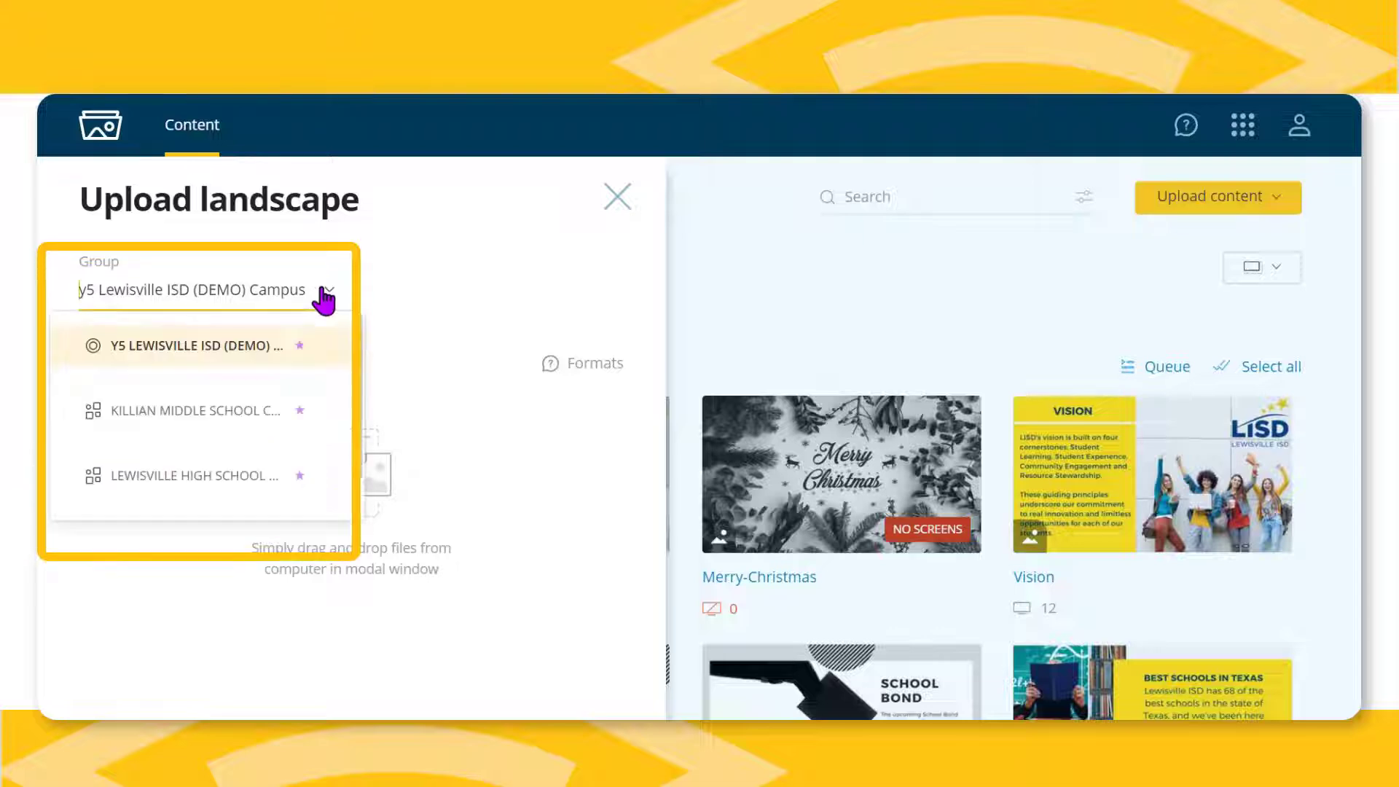
{"action": "scroll", "coordinate": [251, 412], "scroll_direction": "down", "scroll_amount": 2}
{"action": "left_click", "coordinate": [213, 487]}
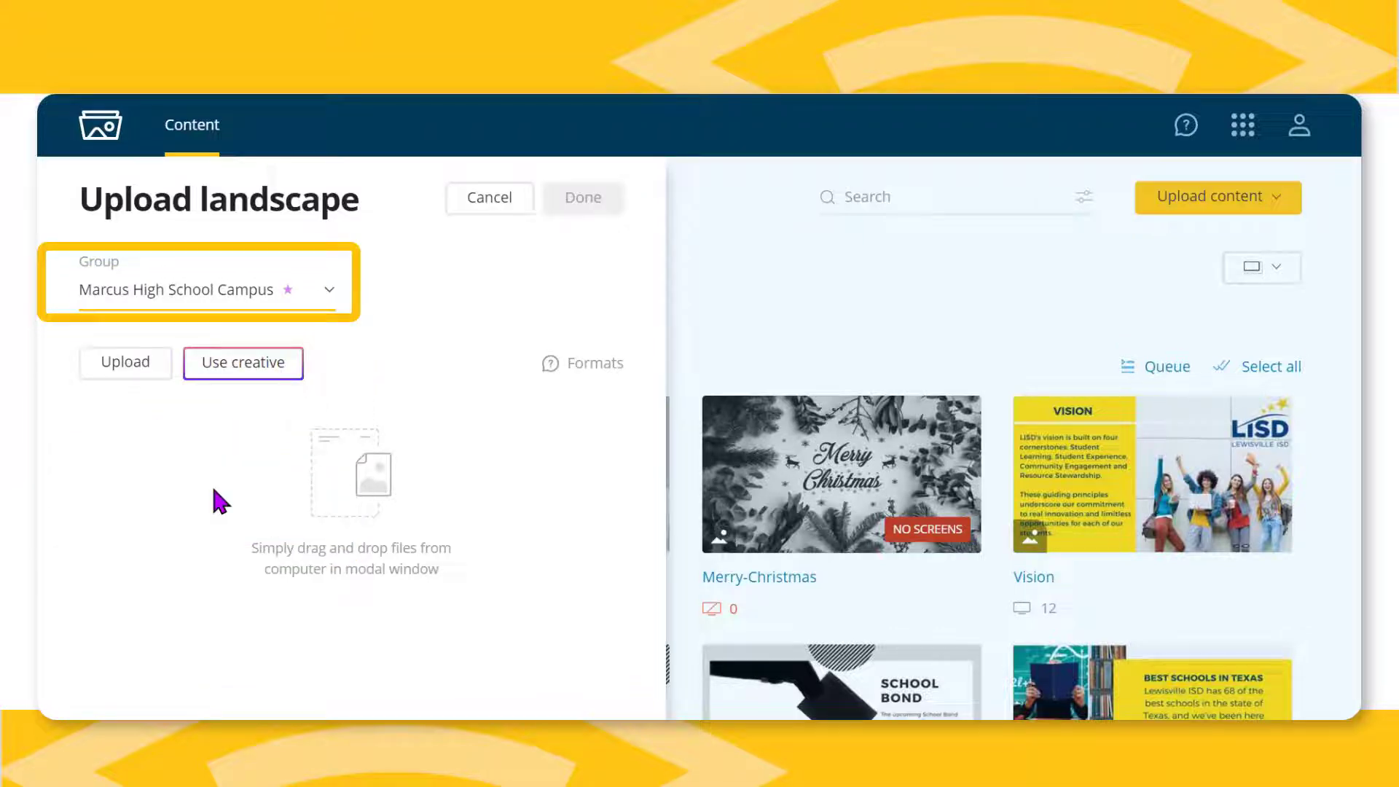
Step: Open the Welcome! slide in the Creative editor and show the Add elements options
{"action": "left_click", "coordinate": [250, 380]}
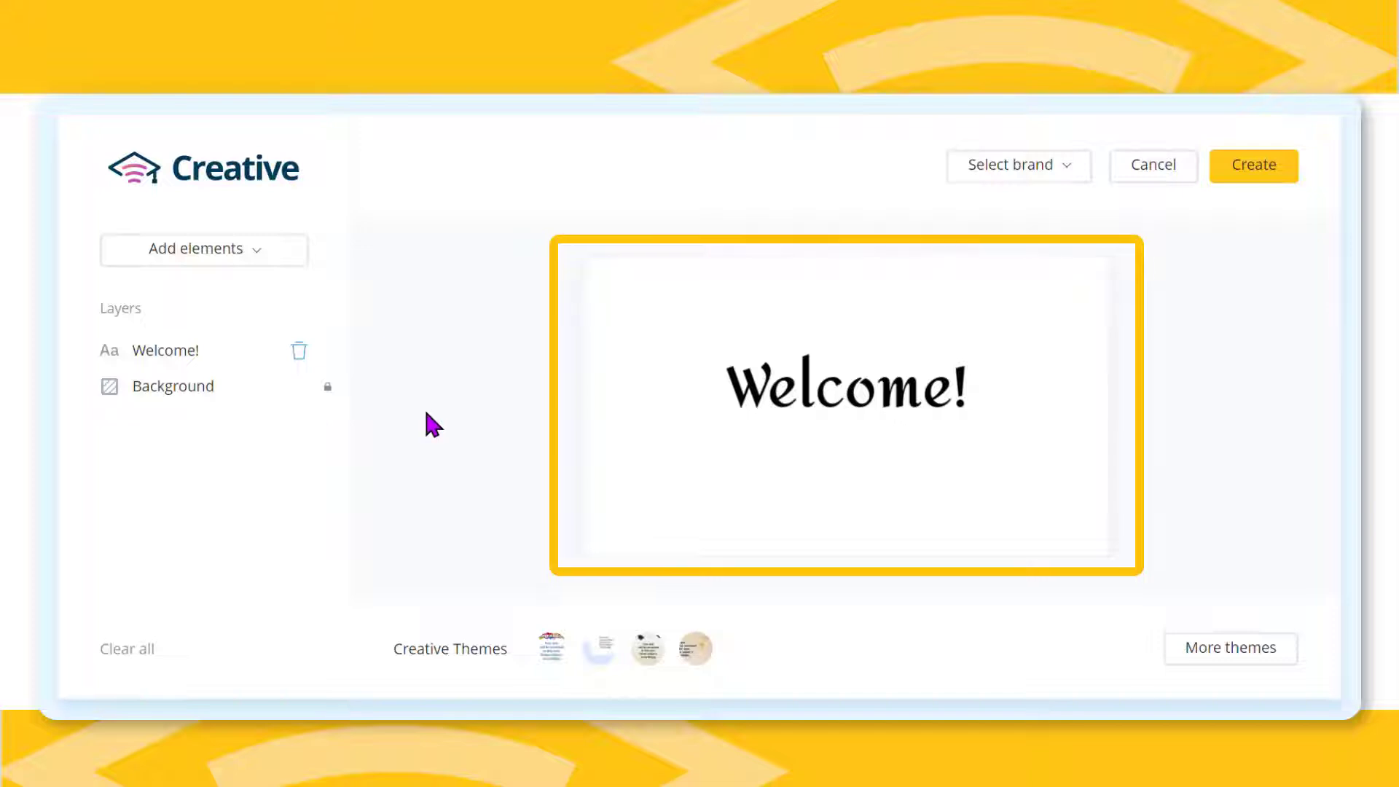
{"action": "left_click", "coordinate": [273, 261]}
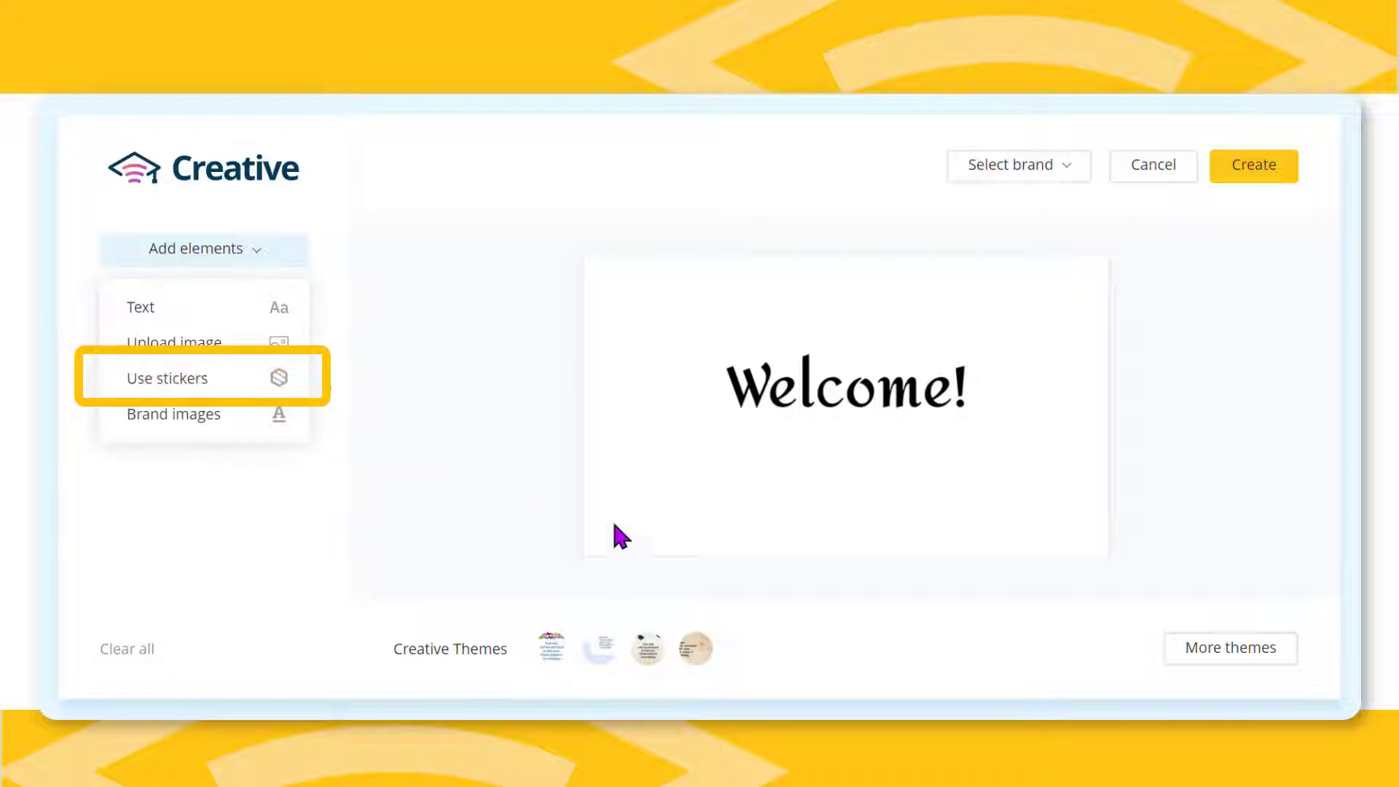
Step: Apply the first blue confetti theme from Global > Campus Connect > Congratulations to the slide
{"action": "left_click", "coordinate": [1213, 658]}
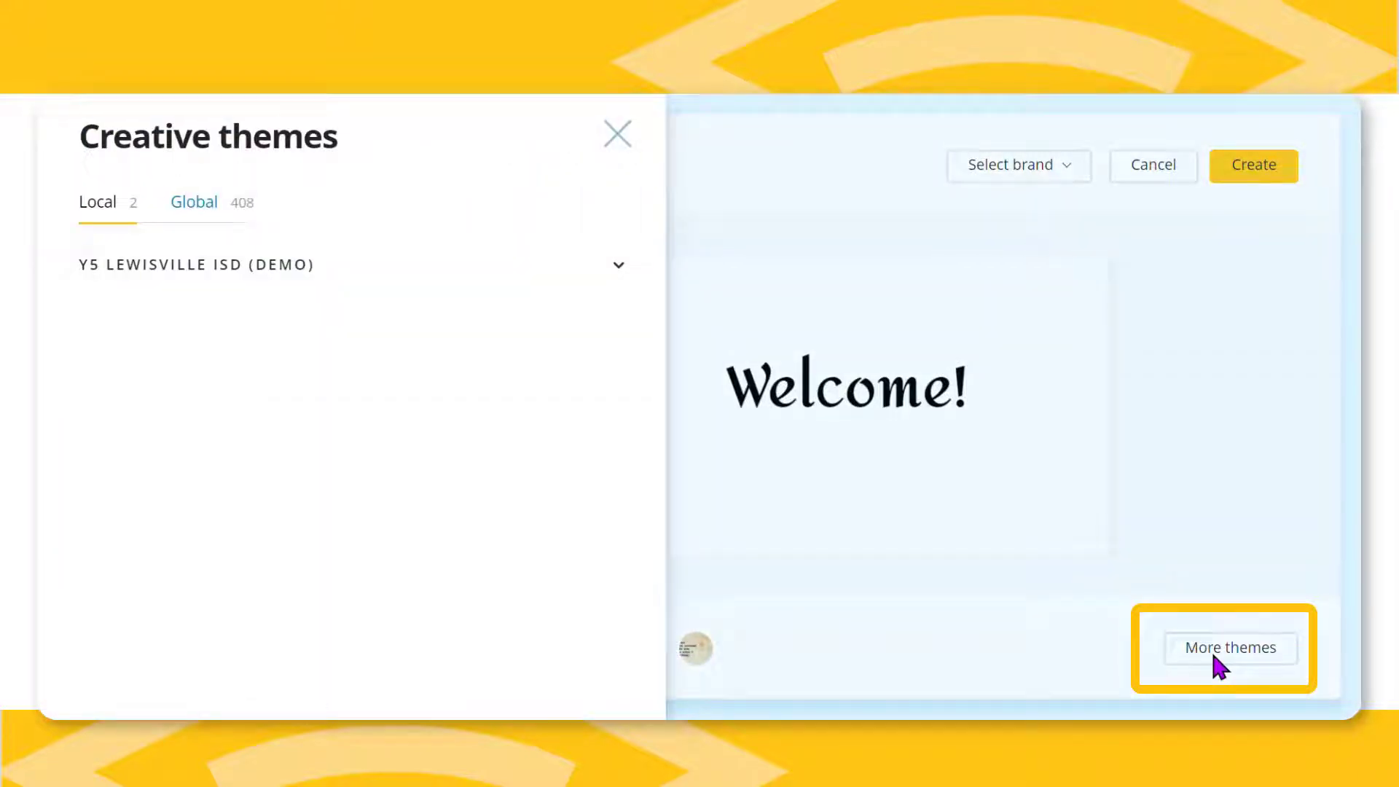
{"action": "left_click", "coordinate": [210, 216]}
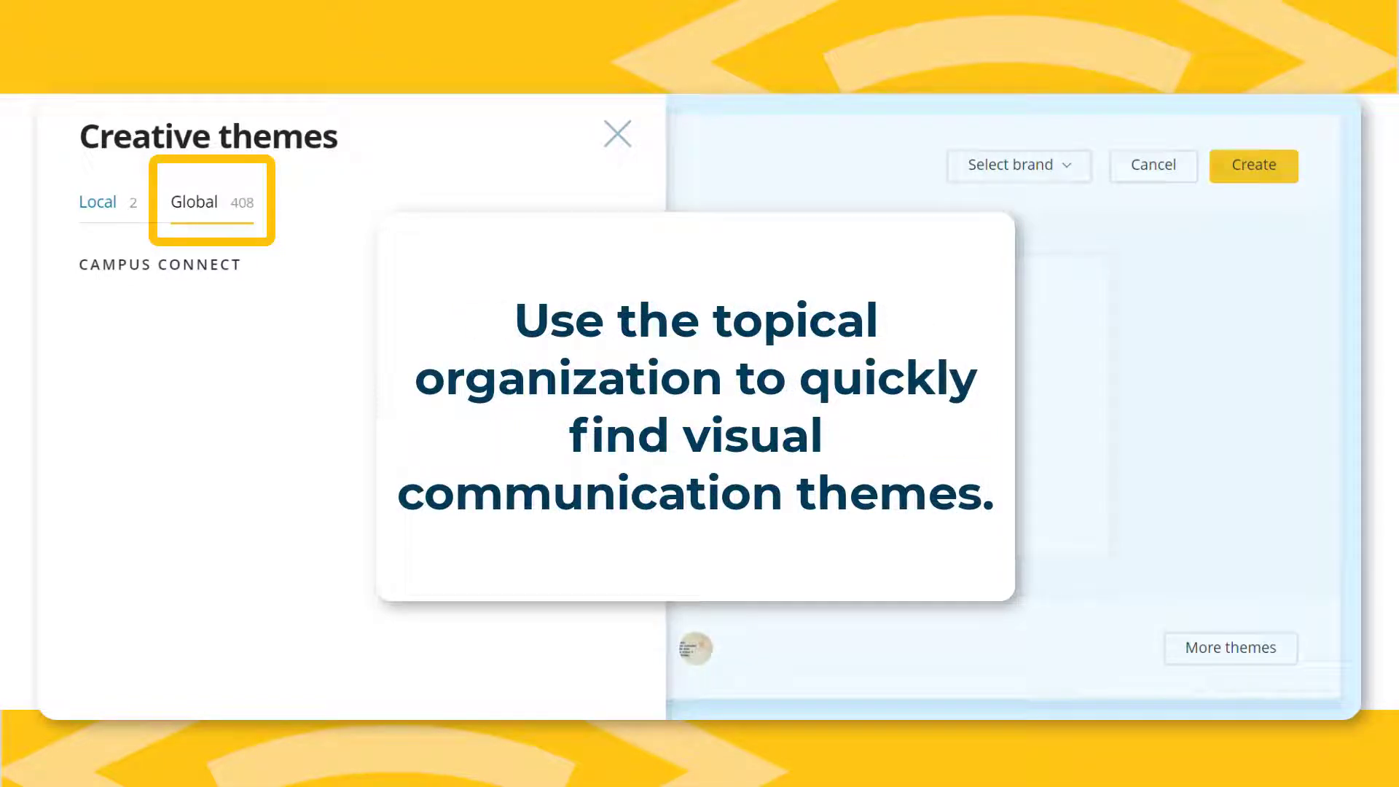
{"action": "left_click", "coordinate": [619, 270]}
{"action": "scroll", "coordinate": [444, 390], "scroll_direction": "down", "scroll_amount": 3}
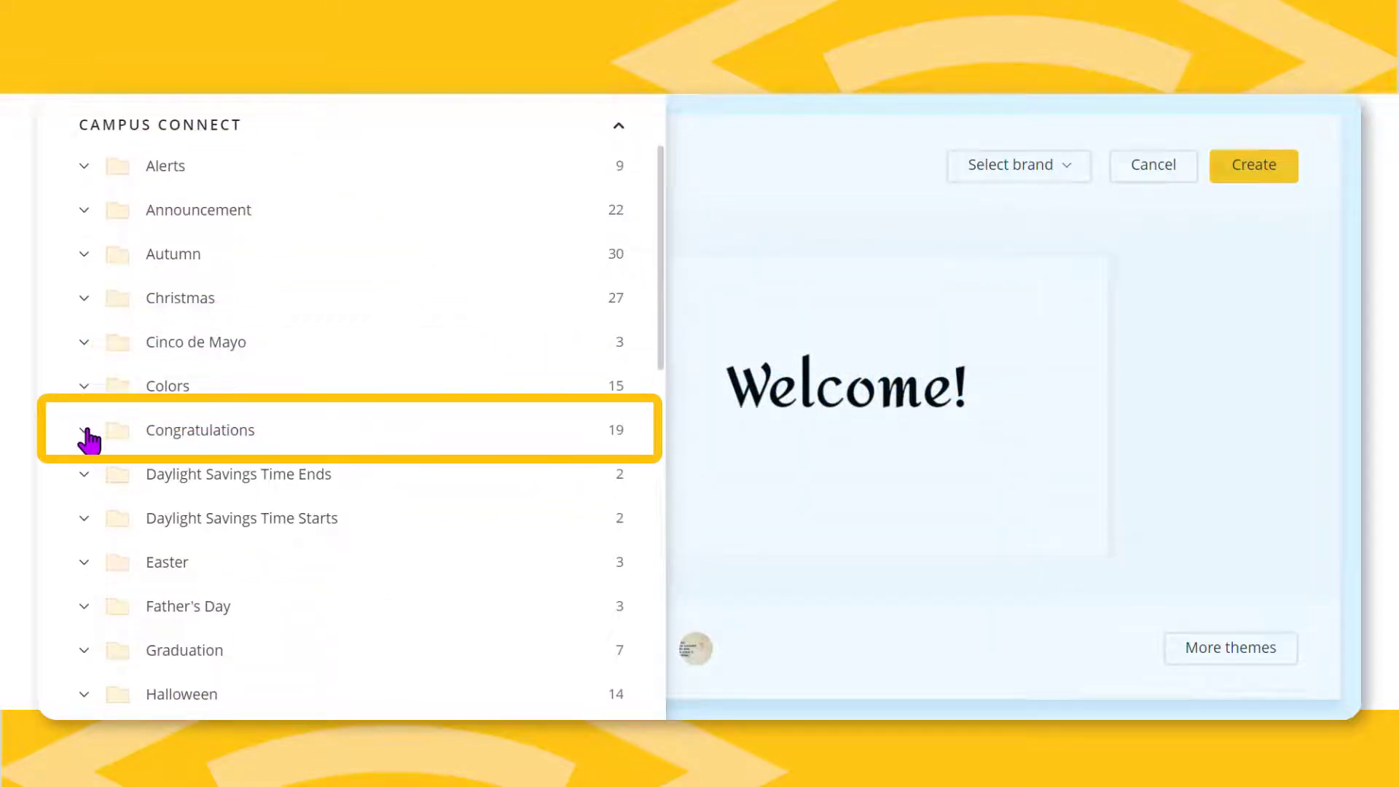
{"action": "left_click", "coordinate": [85, 431]}
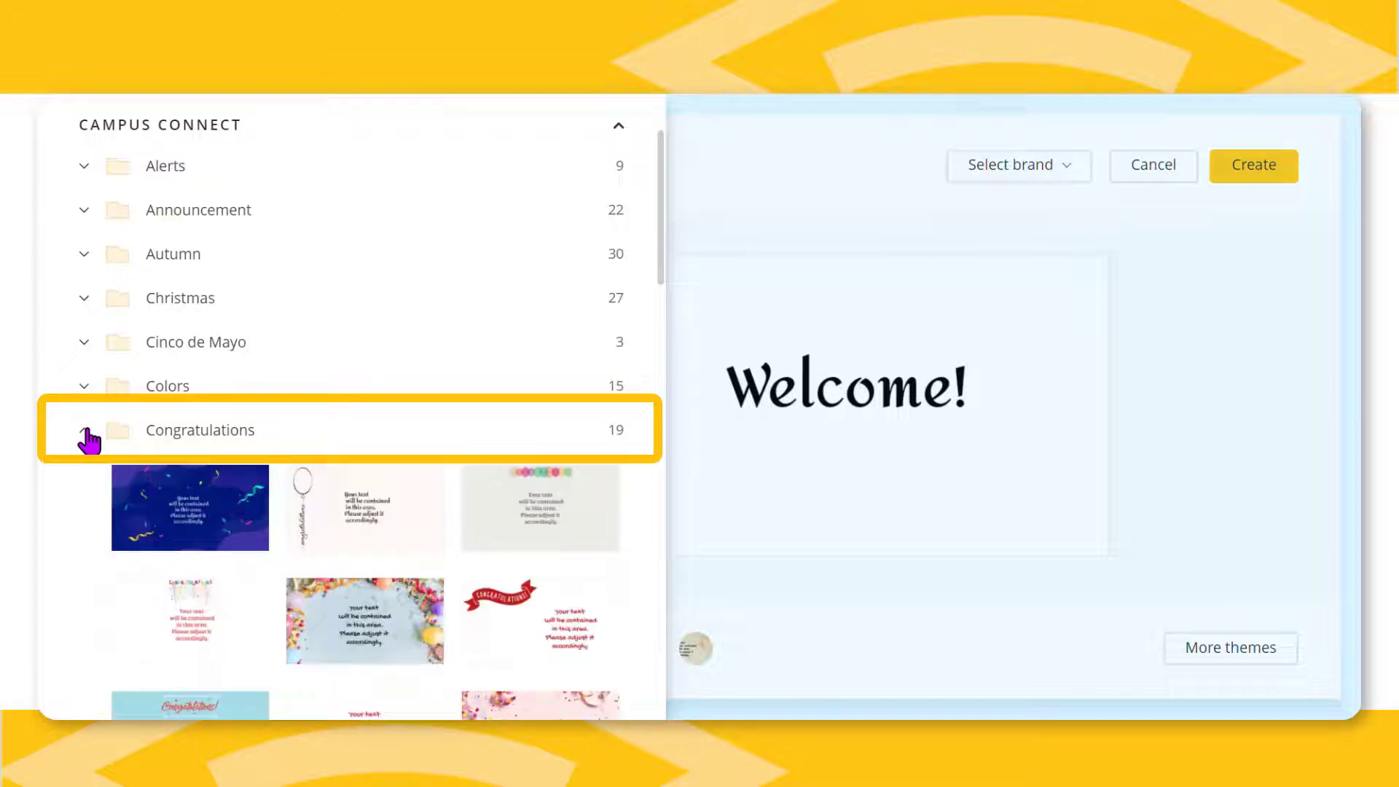
{"action": "scroll", "coordinate": [209, 505], "scroll_direction": "up", "scroll_amount": 1}
{"action": "scroll", "coordinate": [204, 488], "scroll_direction": "down", "scroll_amount": 2}
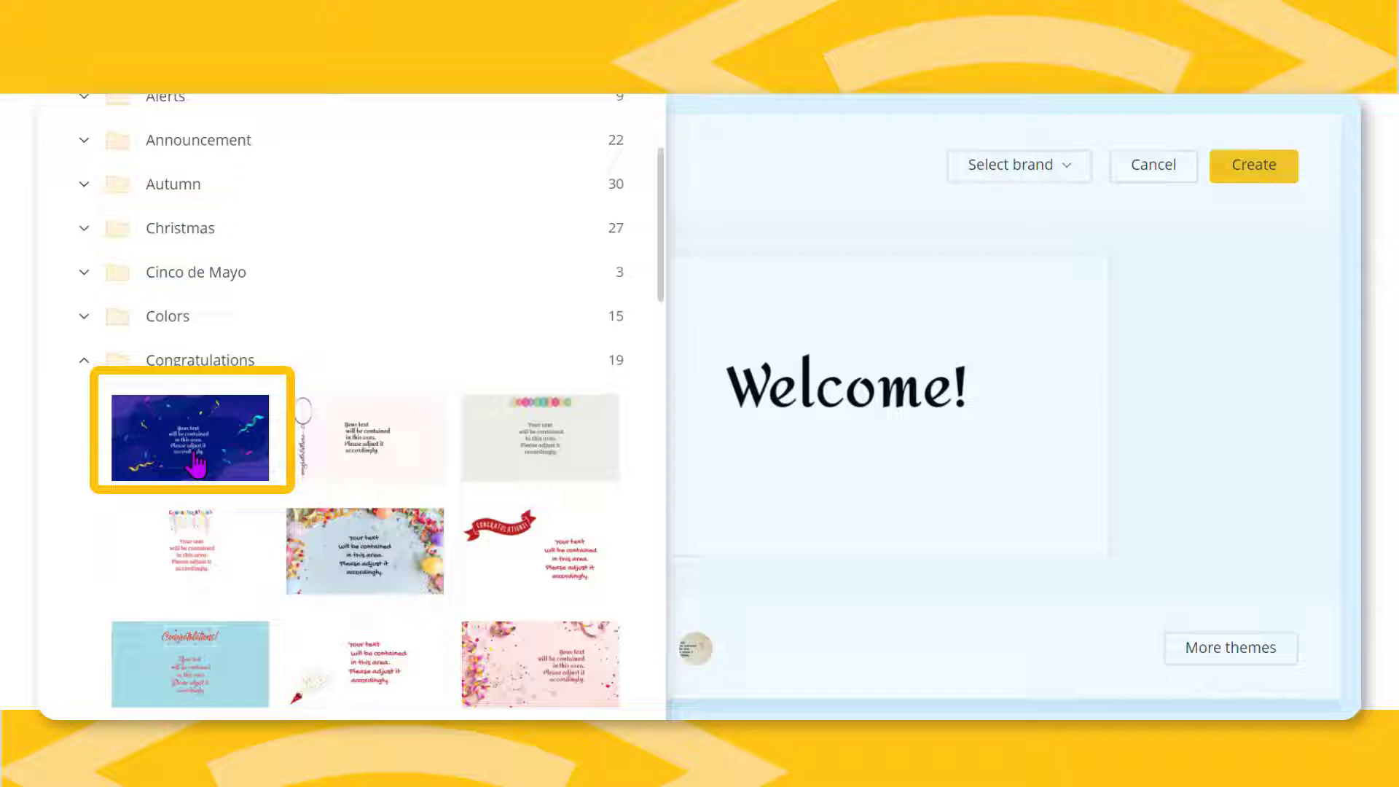
{"action": "left_click", "coordinate": [196, 463]}
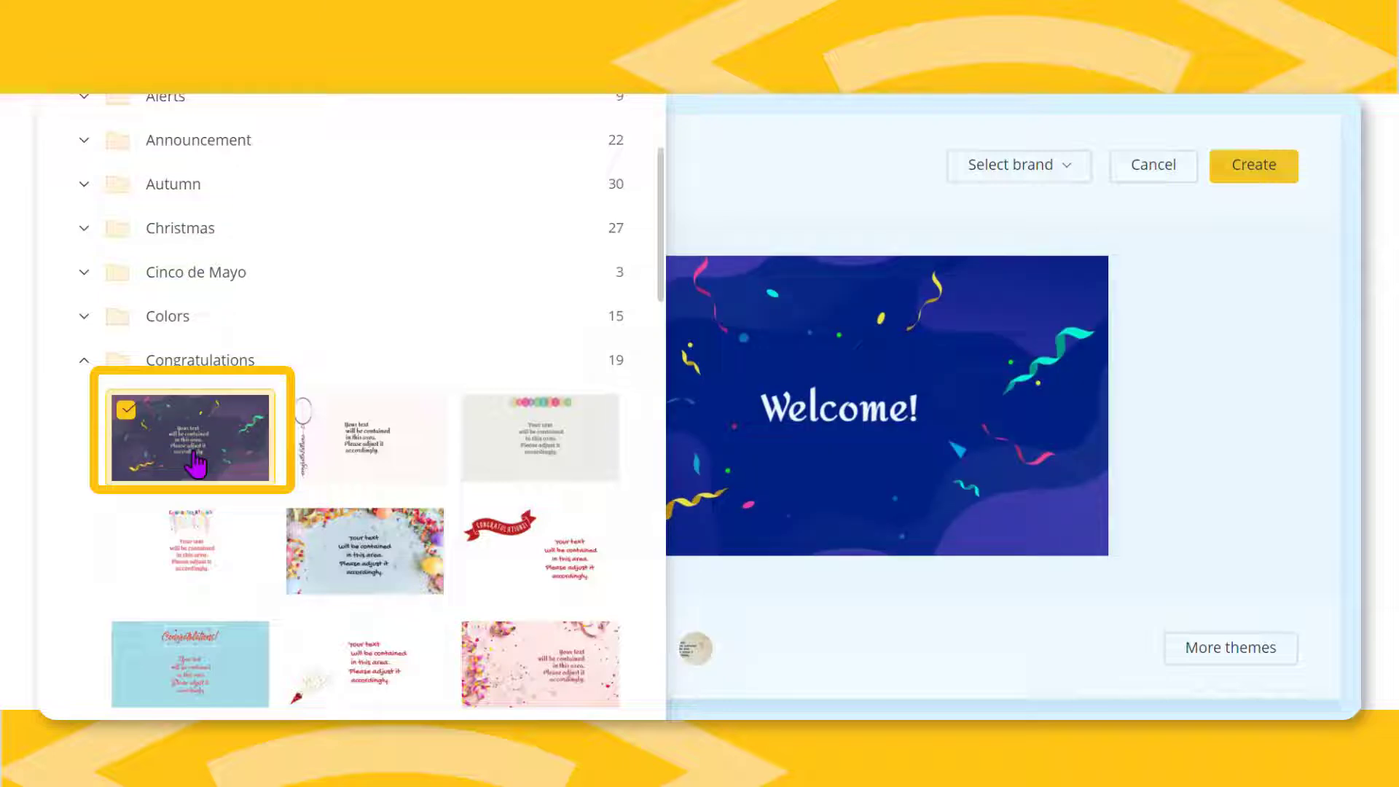
{"action": "scroll", "coordinate": [406, 320], "scroll_direction": "up", "scroll_amount": 4}
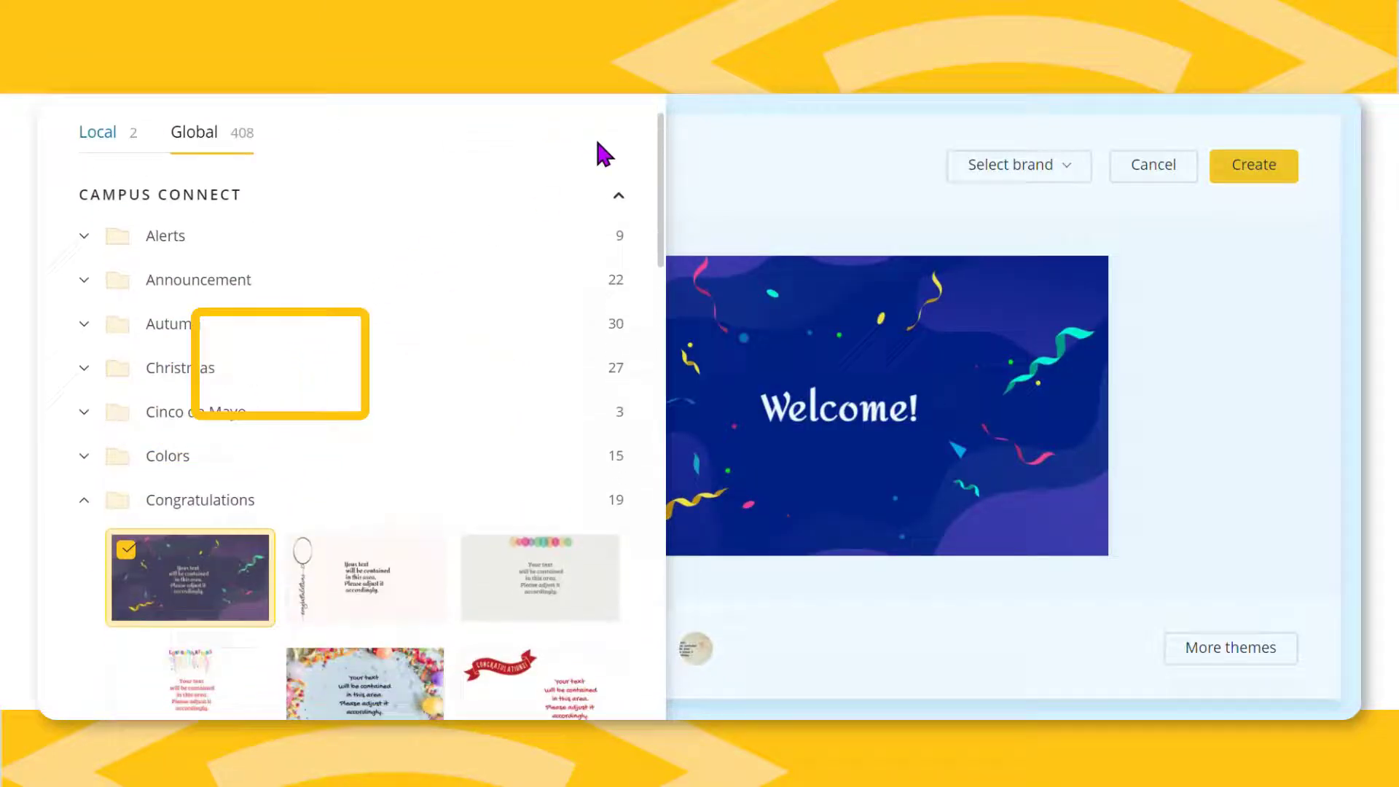
{"action": "scroll", "coordinate": [576, 171], "scroll_direction": "up", "scroll_amount": 1}
{"action": "left_click", "coordinate": [576, 150]}
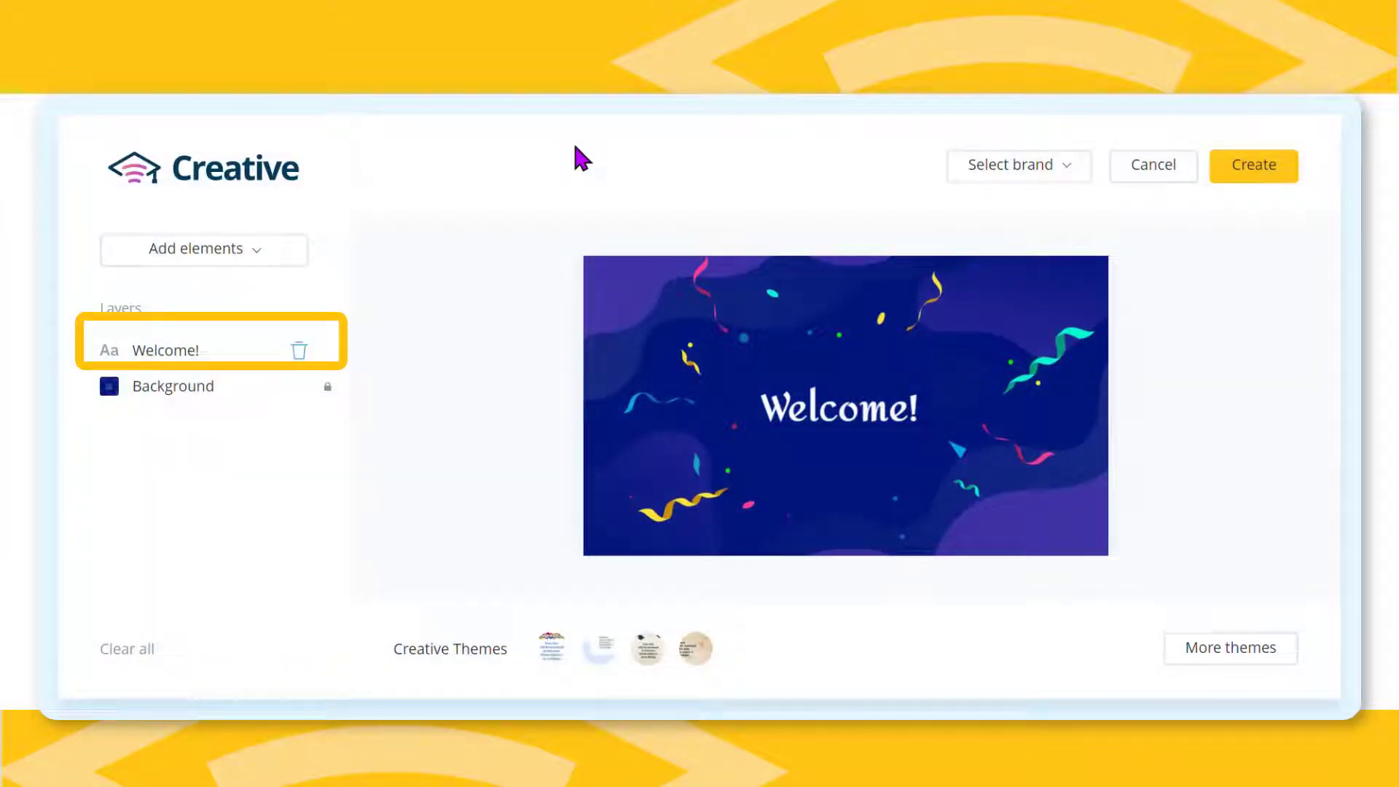
Step: Change the Welcome! heading to 'Congratulations Seniors' in Bree Serif and widen its text box
{"action": "left_click", "coordinate": [188, 353]}
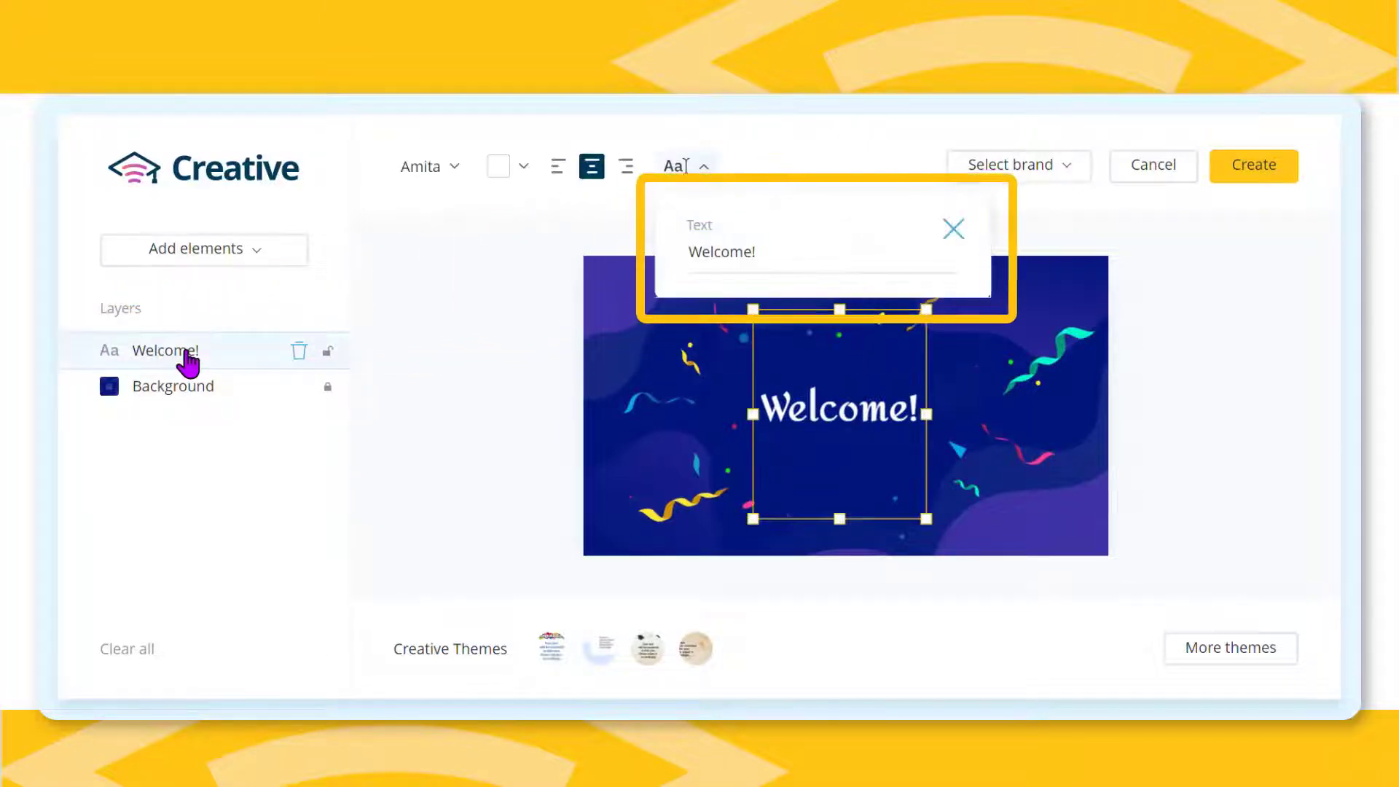
{"action": "left_click_drag", "start_coordinate": [766, 249], "coordinate": [665, 248]}
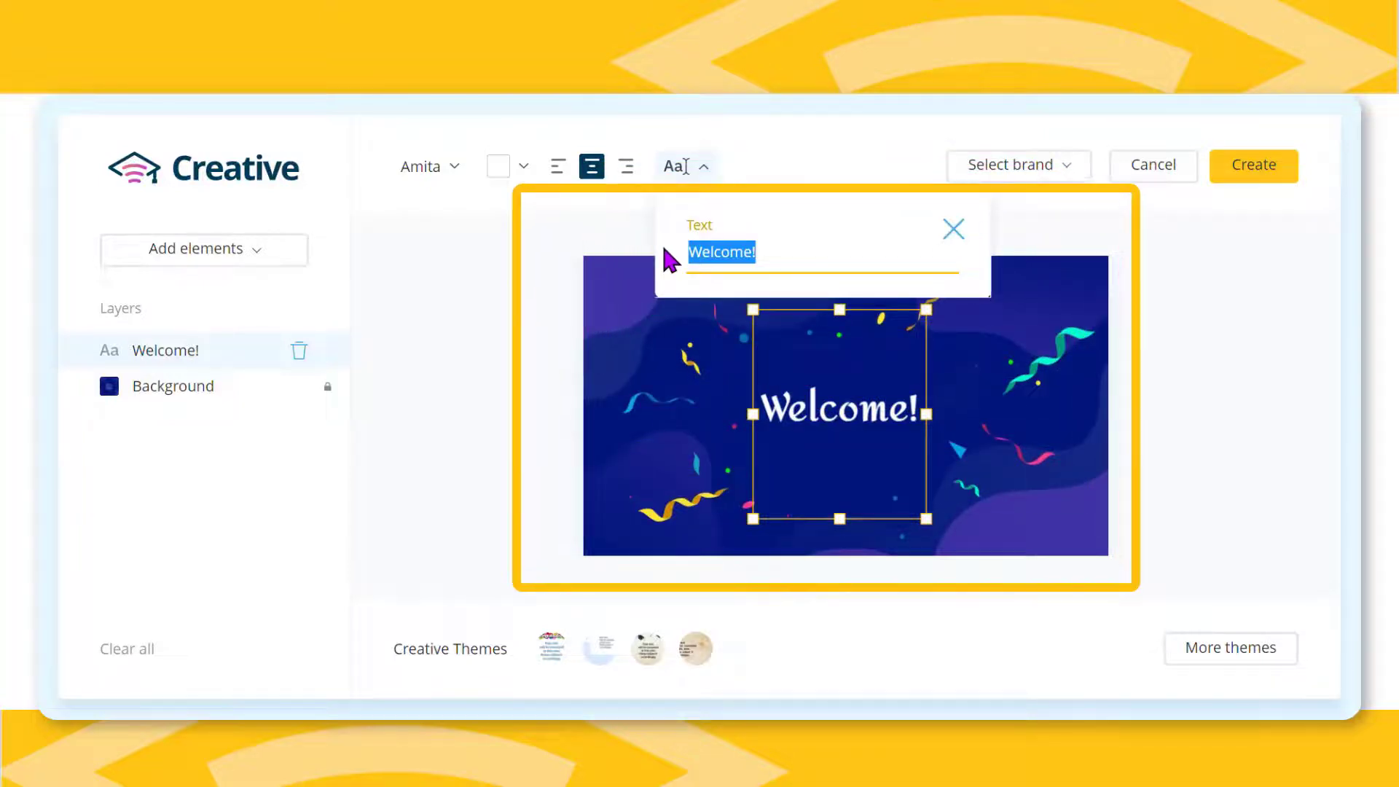
{"action": "type", "text": "Congratulations"}
{"action": "left_click_drag", "start_coordinate": [927, 414], "coordinate": [1082, 414]}
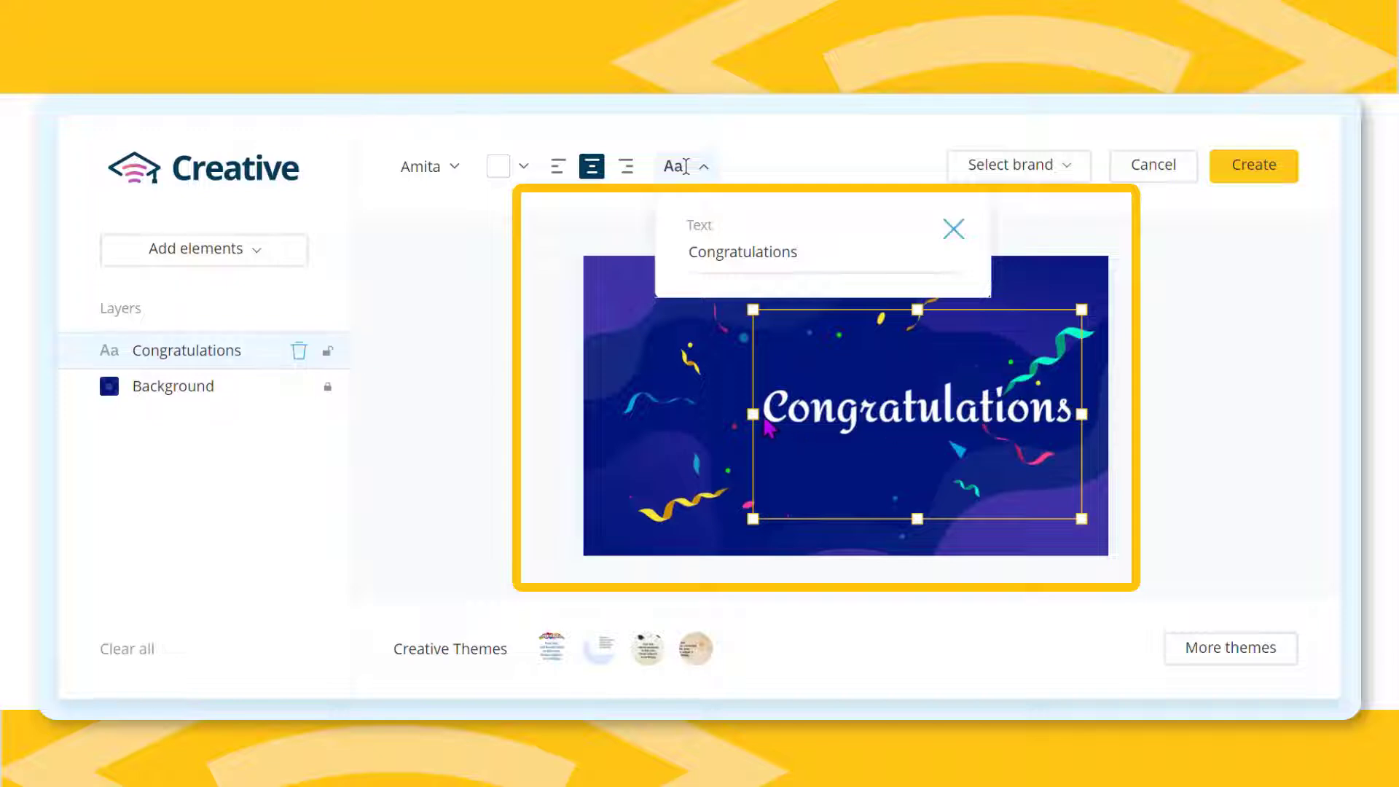
{"action": "left_click_drag", "start_coordinate": [764, 421], "coordinate": [671, 421]}
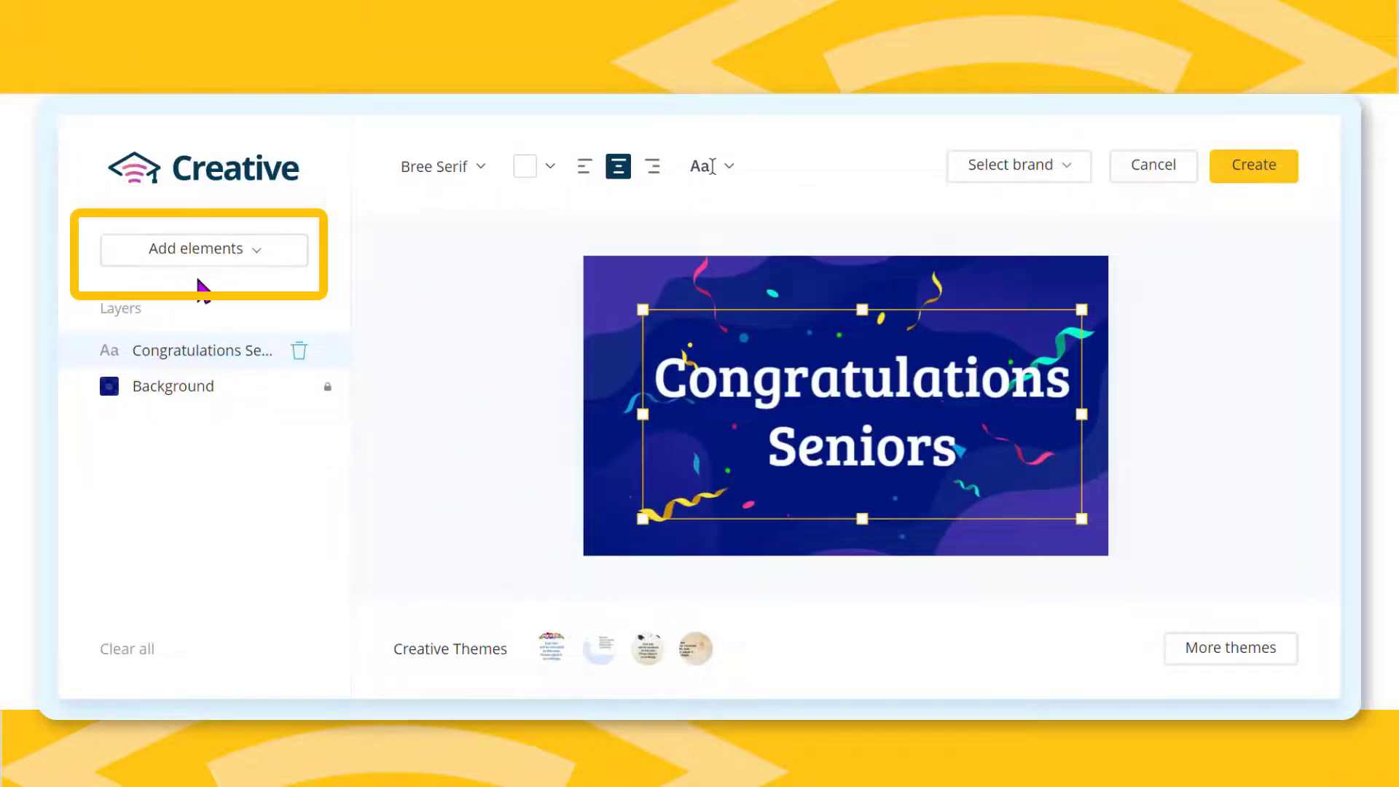
Step: Add the third logo from Y5 Lewisville ISD > District Logos, scaled down into the top-left corner
{"action": "left_click", "coordinate": [199, 258]}
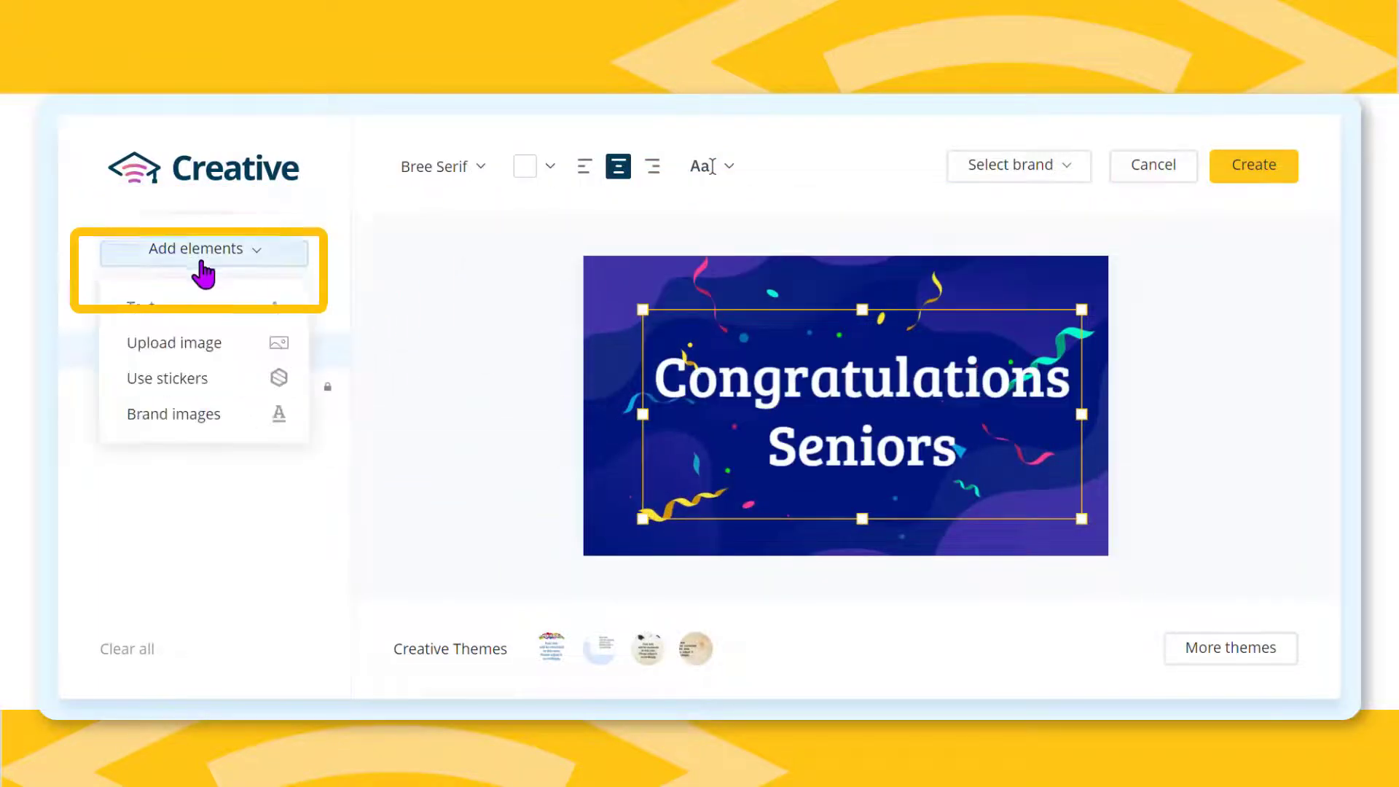
{"action": "left_click", "coordinate": [185, 417]}
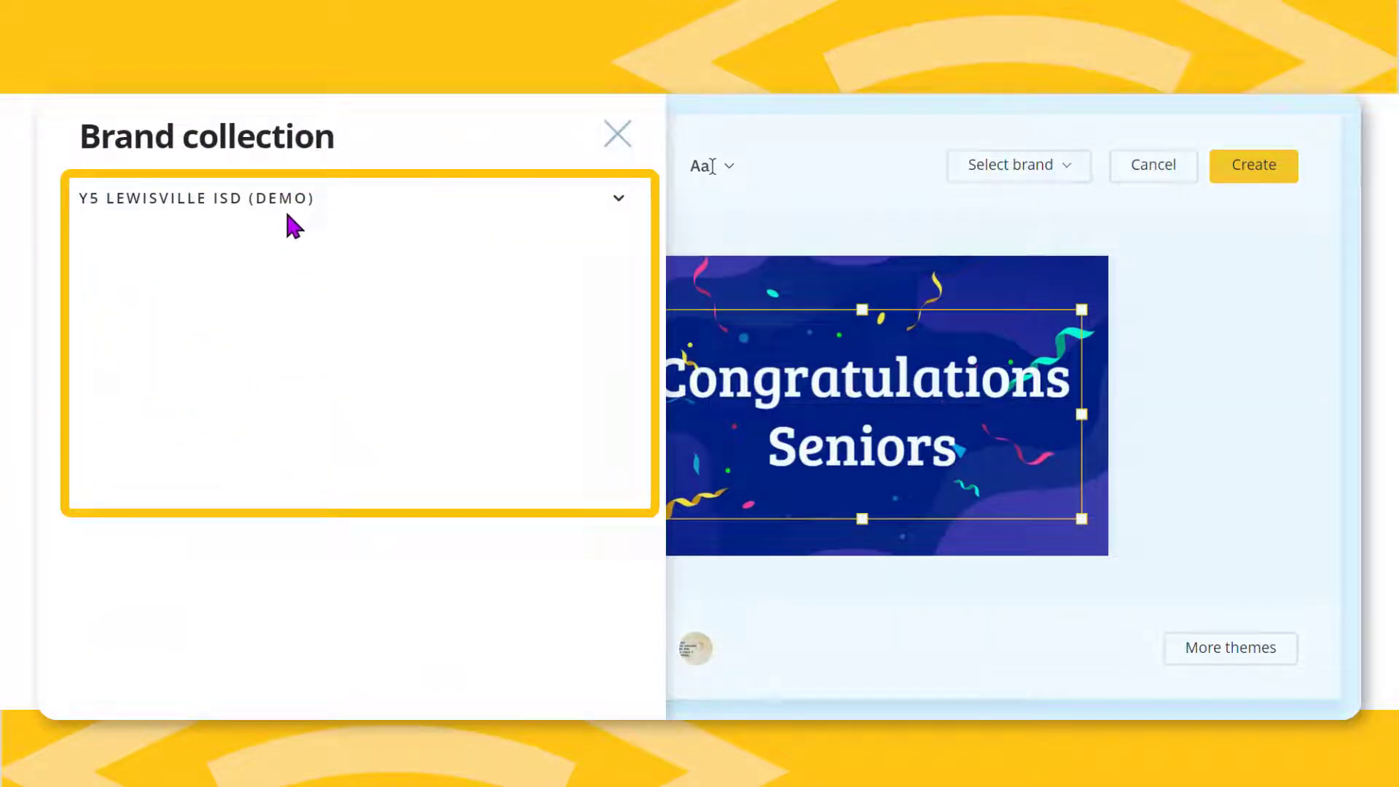
{"action": "left_click", "coordinate": [288, 205]}
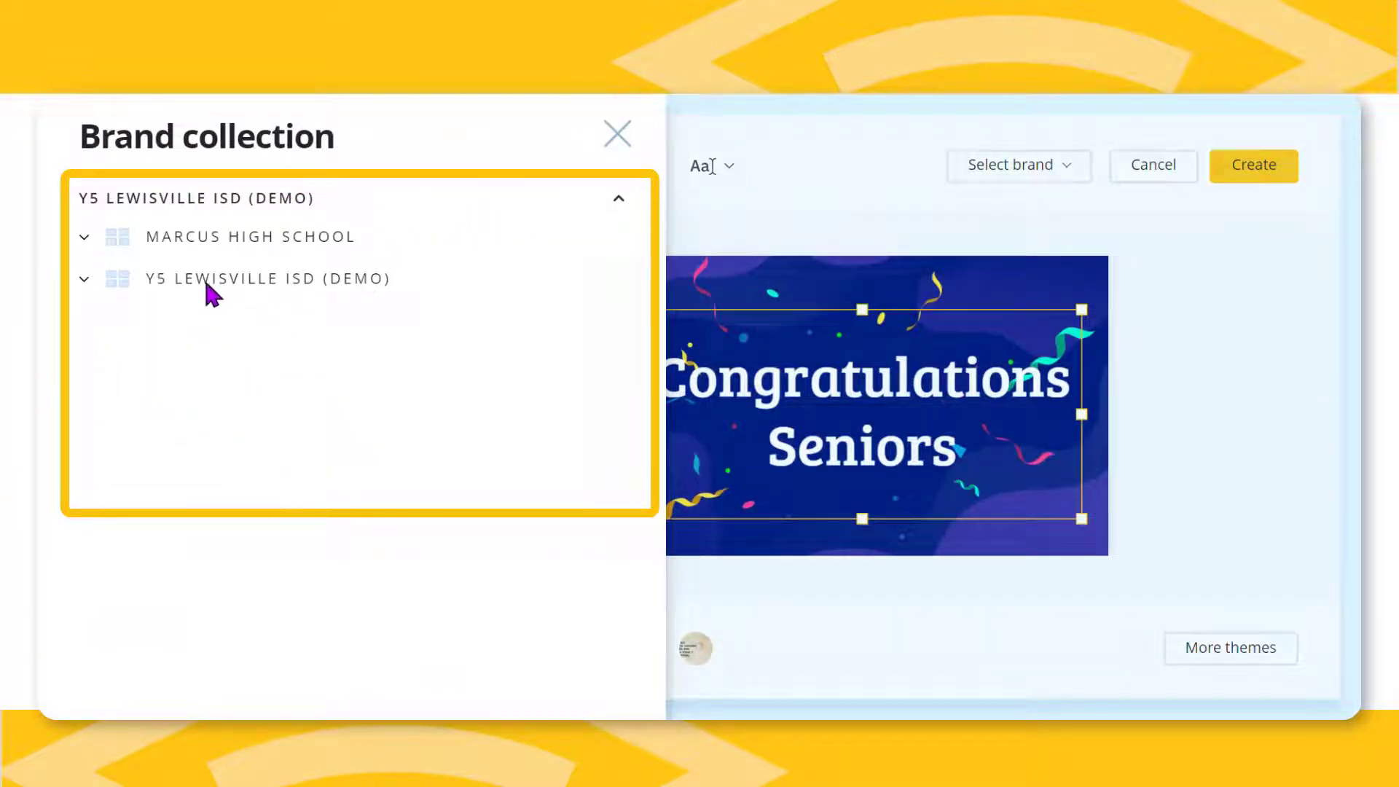
{"action": "left_click", "coordinate": [204, 282]}
{"action": "left_click", "coordinate": [207, 328]}
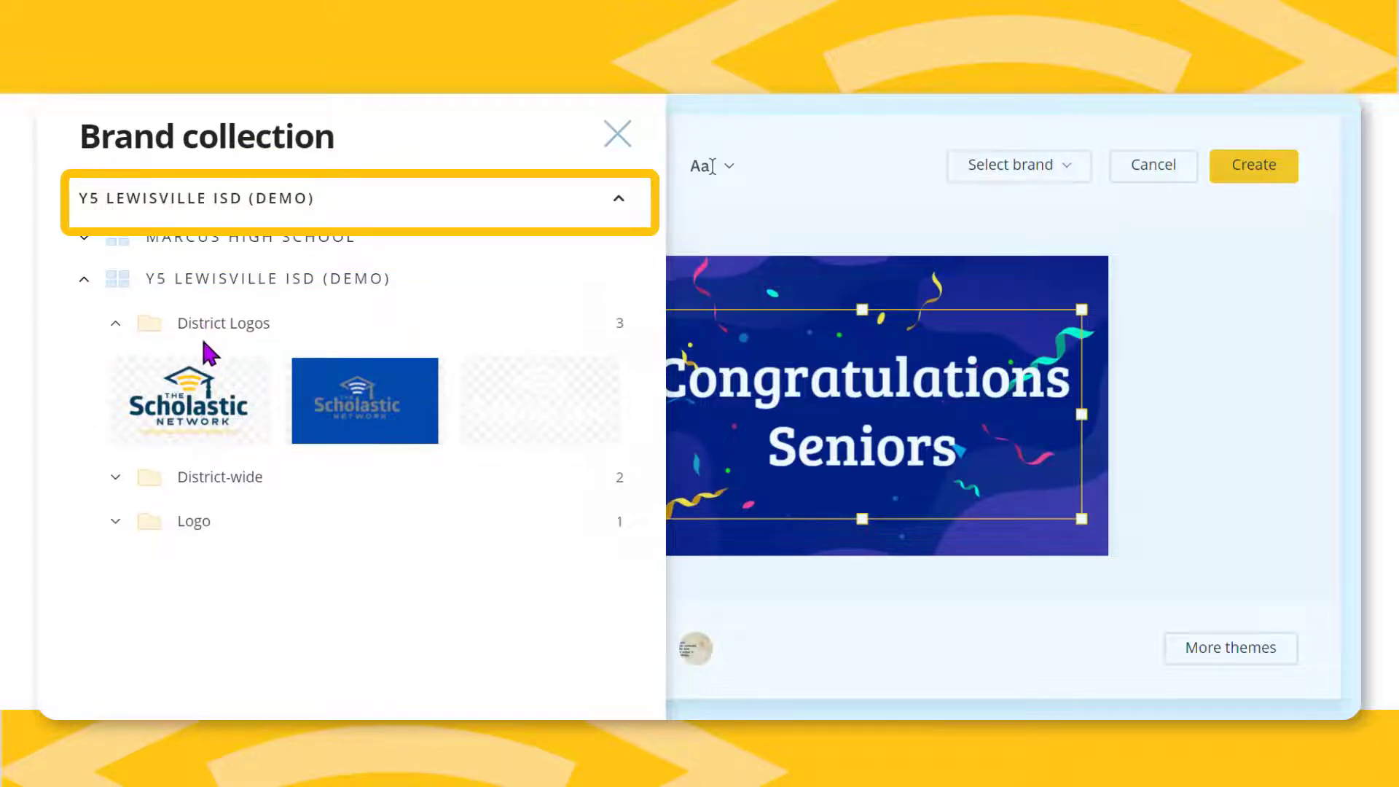
{"action": "left_click", "coordinate": [533, 406]}
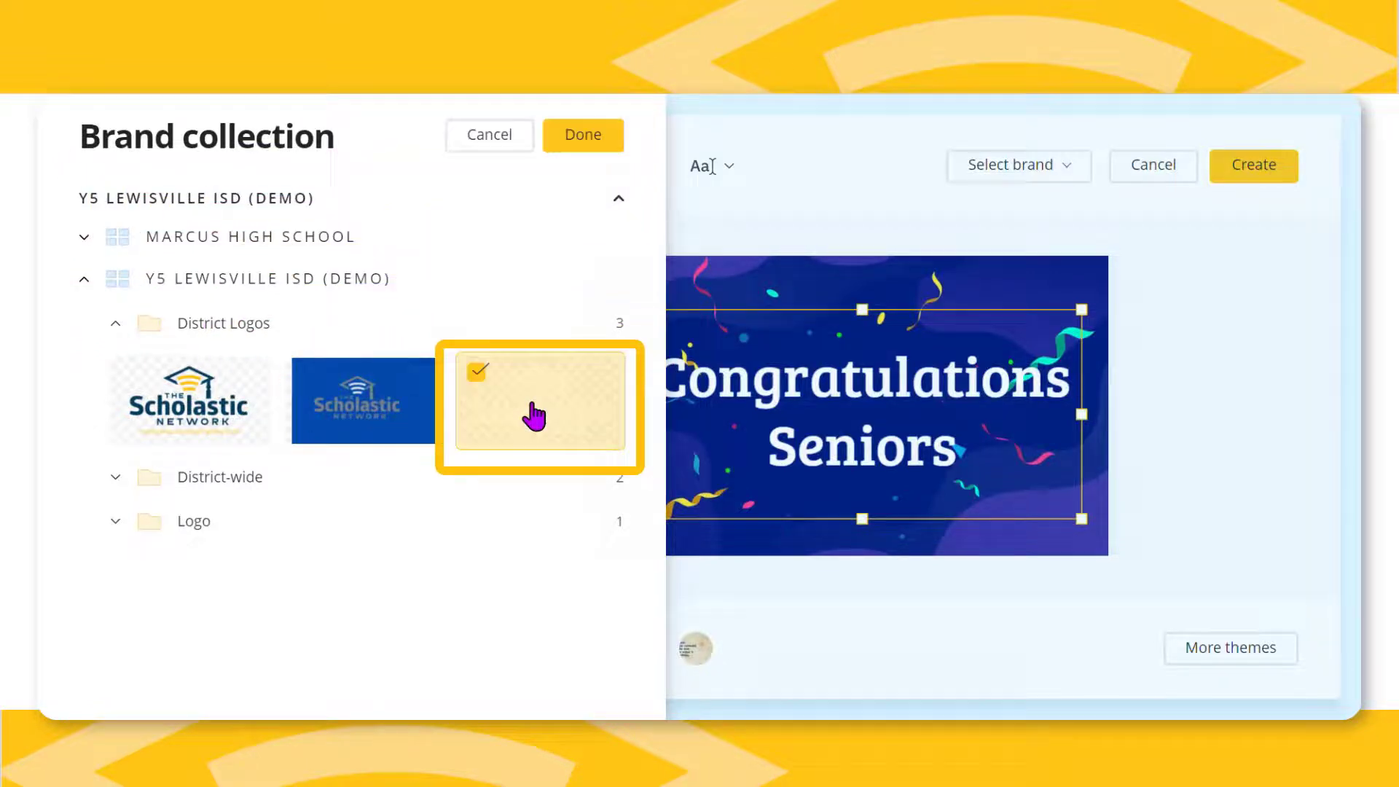
{"action": "left_click", "coordinate": [581, 148]}
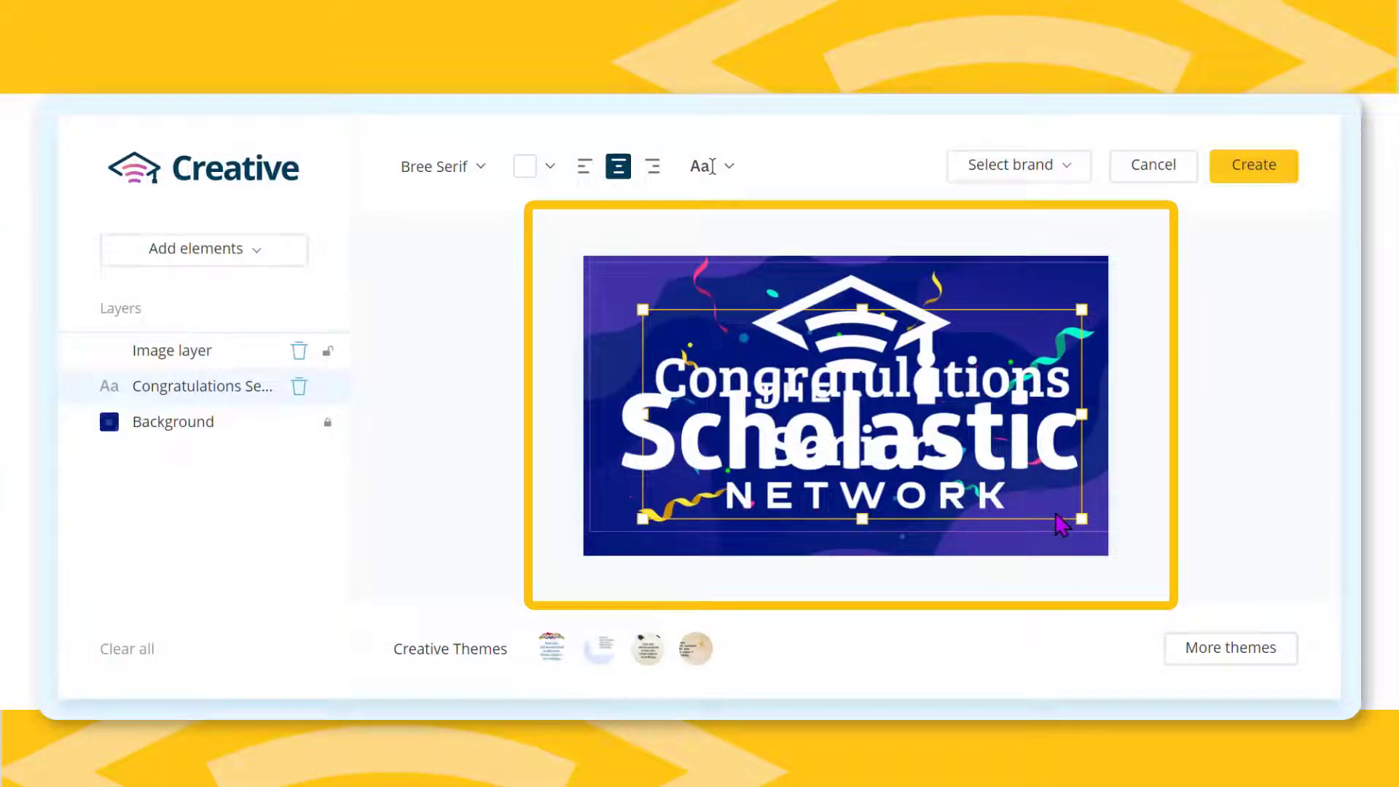
{"action": "left_click_drag", "start_coordinate": [1082, 522], "coordinate": [732, 290]}
{"action": "left_click_drag", "start_coordinate": [652, 318], "coordinate": [683, 317]}
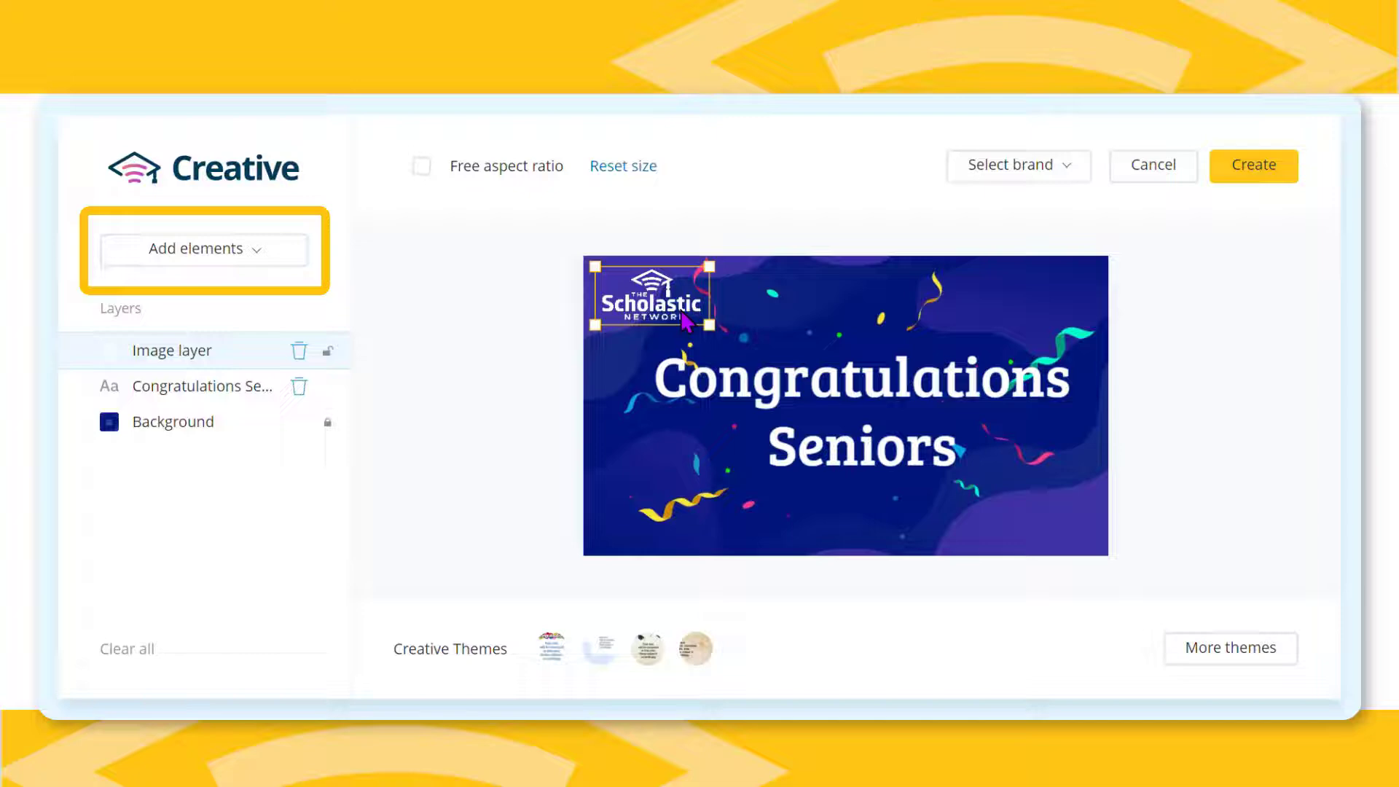
Step: Add a 'Happy Graduation Day' text line coloured Marcus HS Red beneath the heading
{"action": "left_click", "coordinate": [226, 255]}
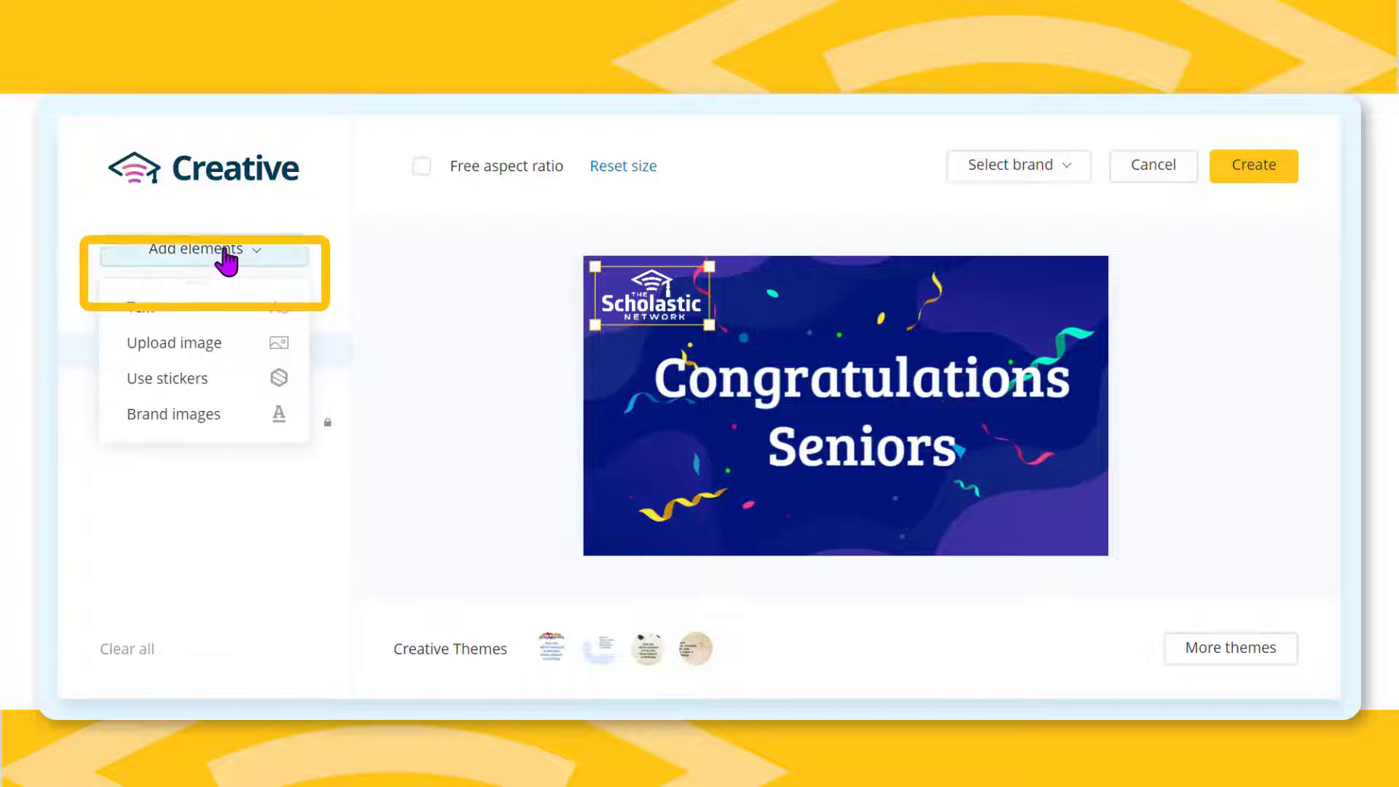
{"action": "left_click", "coordinate": [197, 312]}
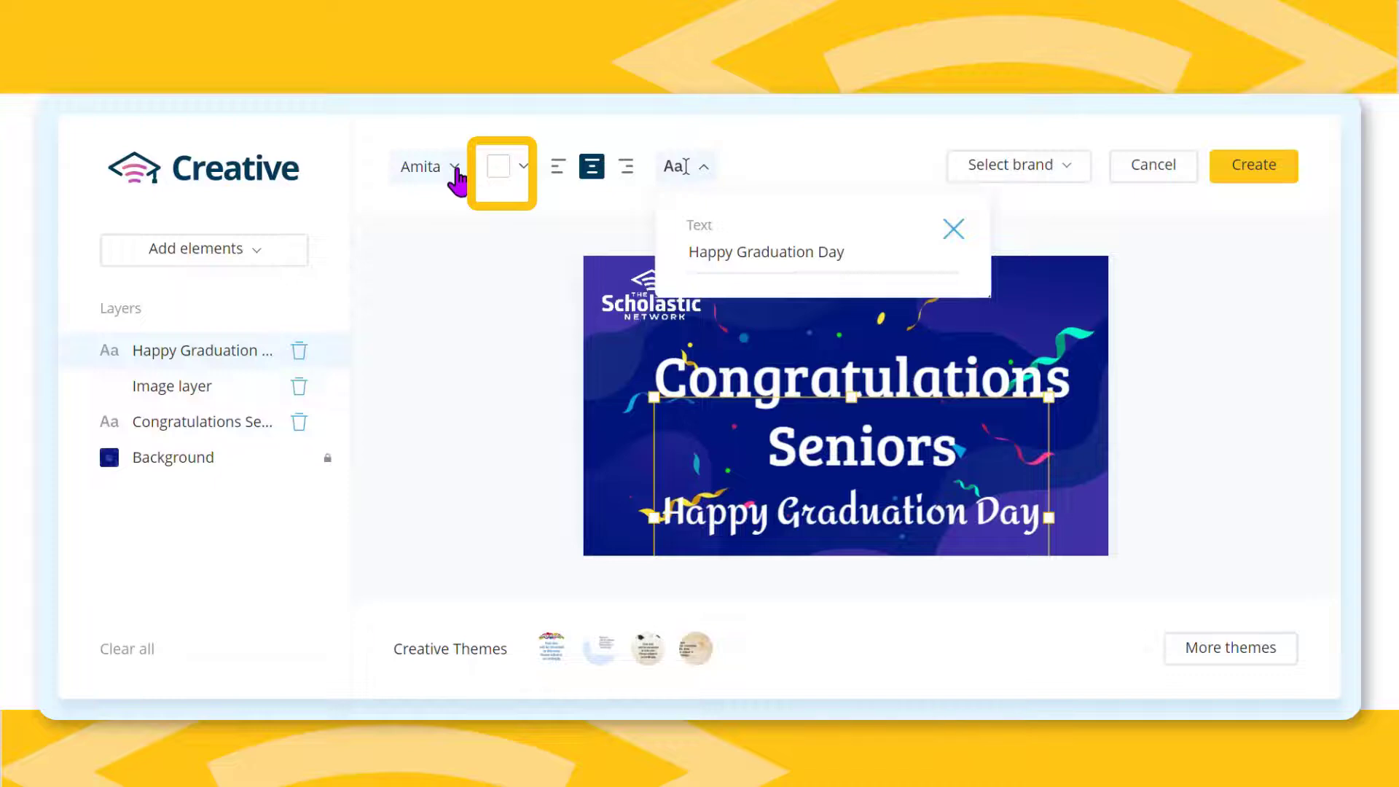
{"action": "left_click", "coordinate": [522, 168]}
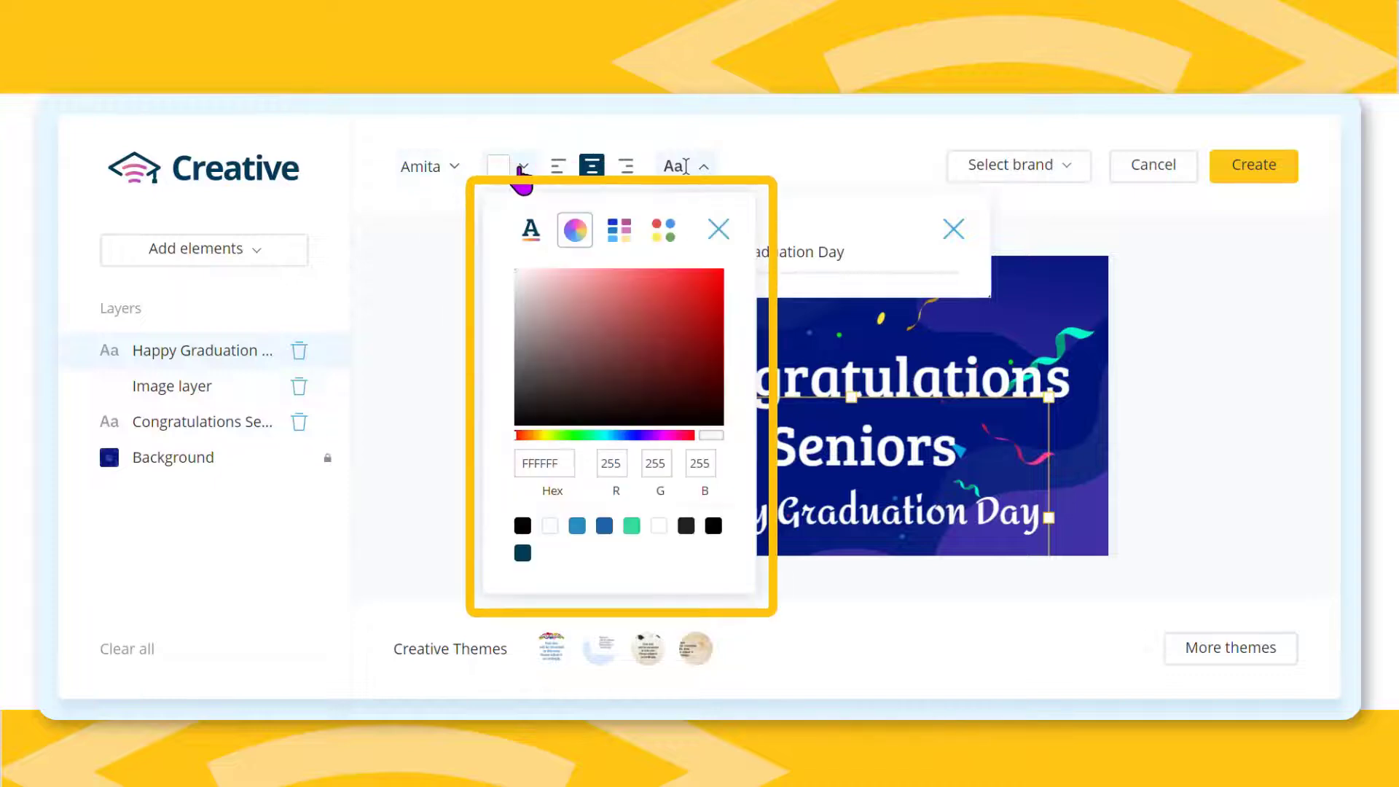
{"action": "left_click", "coordinate": [532, 241]}
{"action": "scroll", "coordinate": [621, 362], "scroll_direction": "down", "scroll_amount": 2}
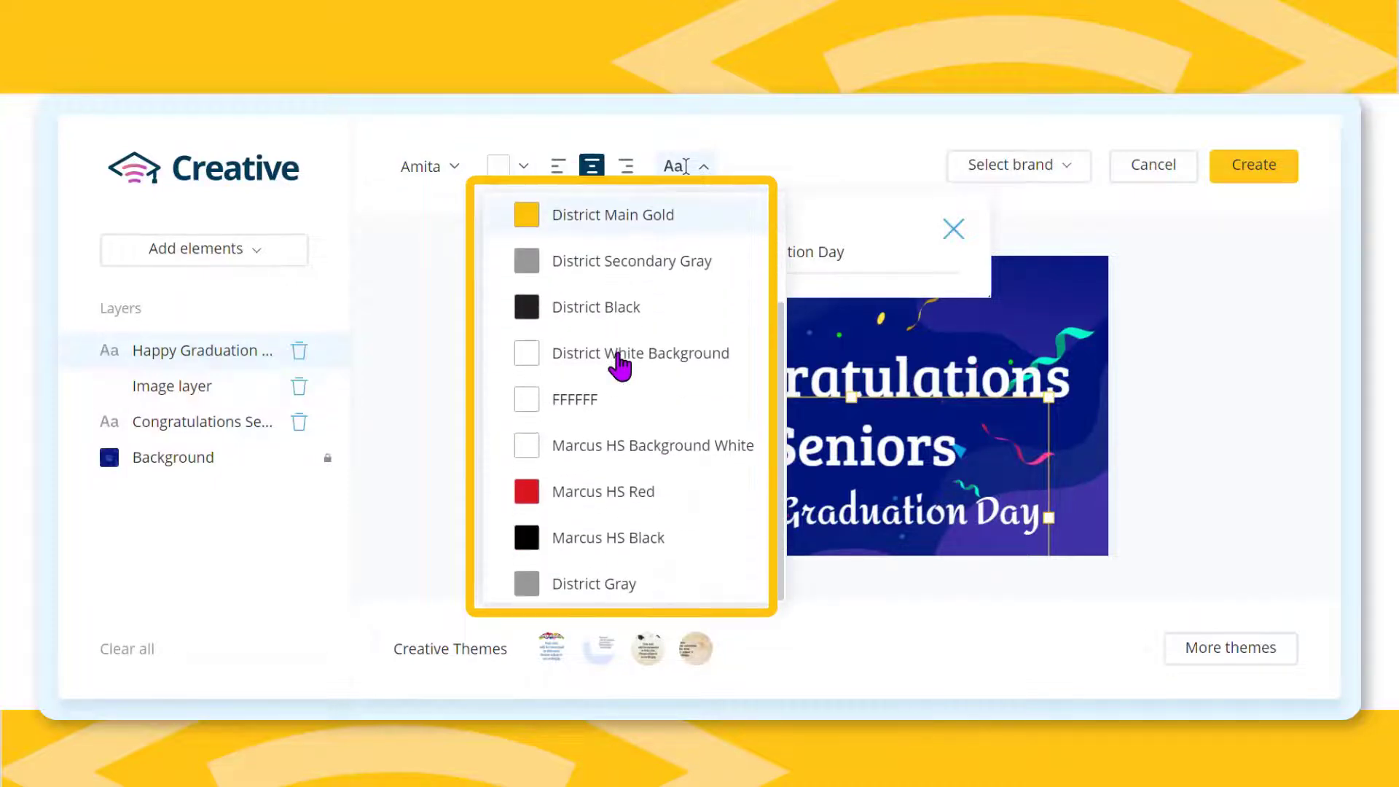
{"action": "left_click", "coordinate": [528, 494]}
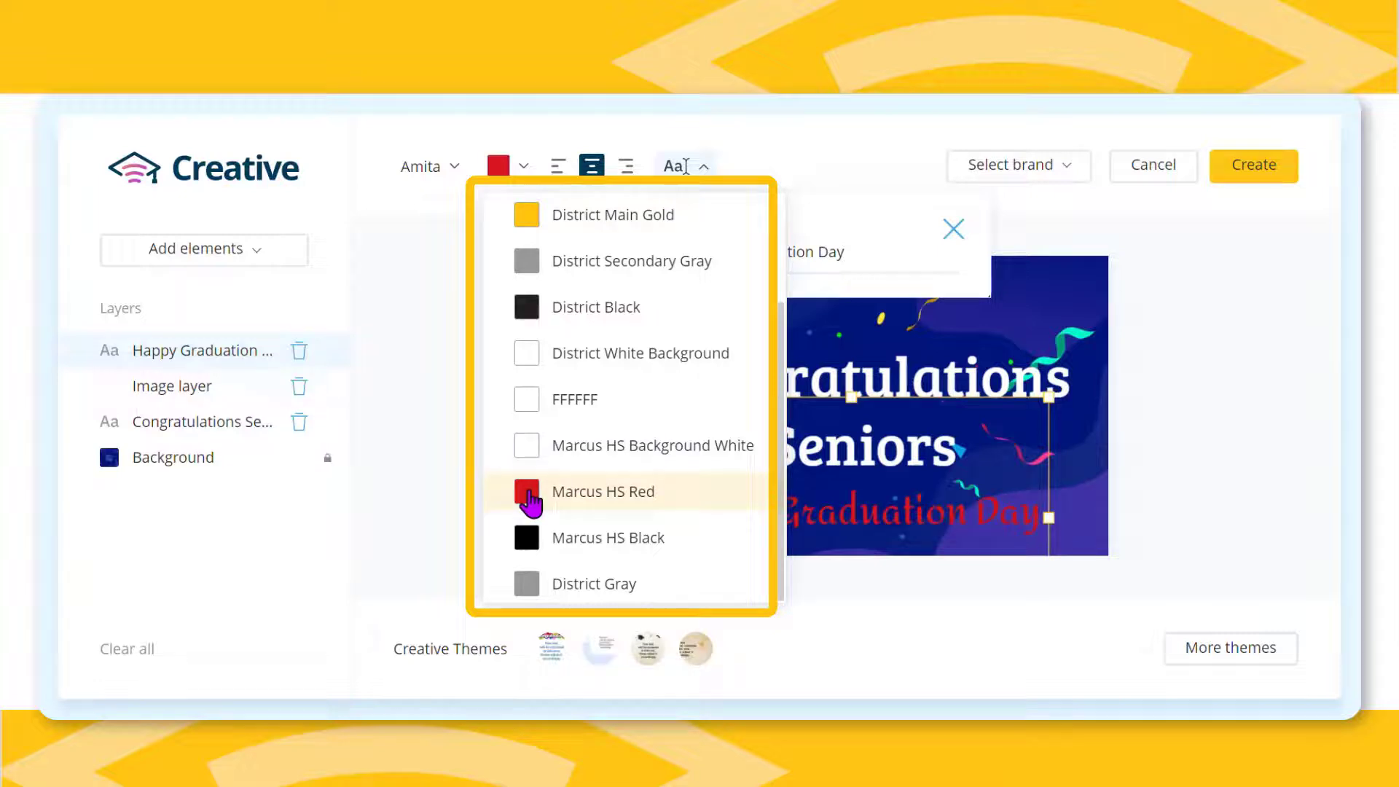
{"action": "left_click", "coordinate": [1140, 366]}
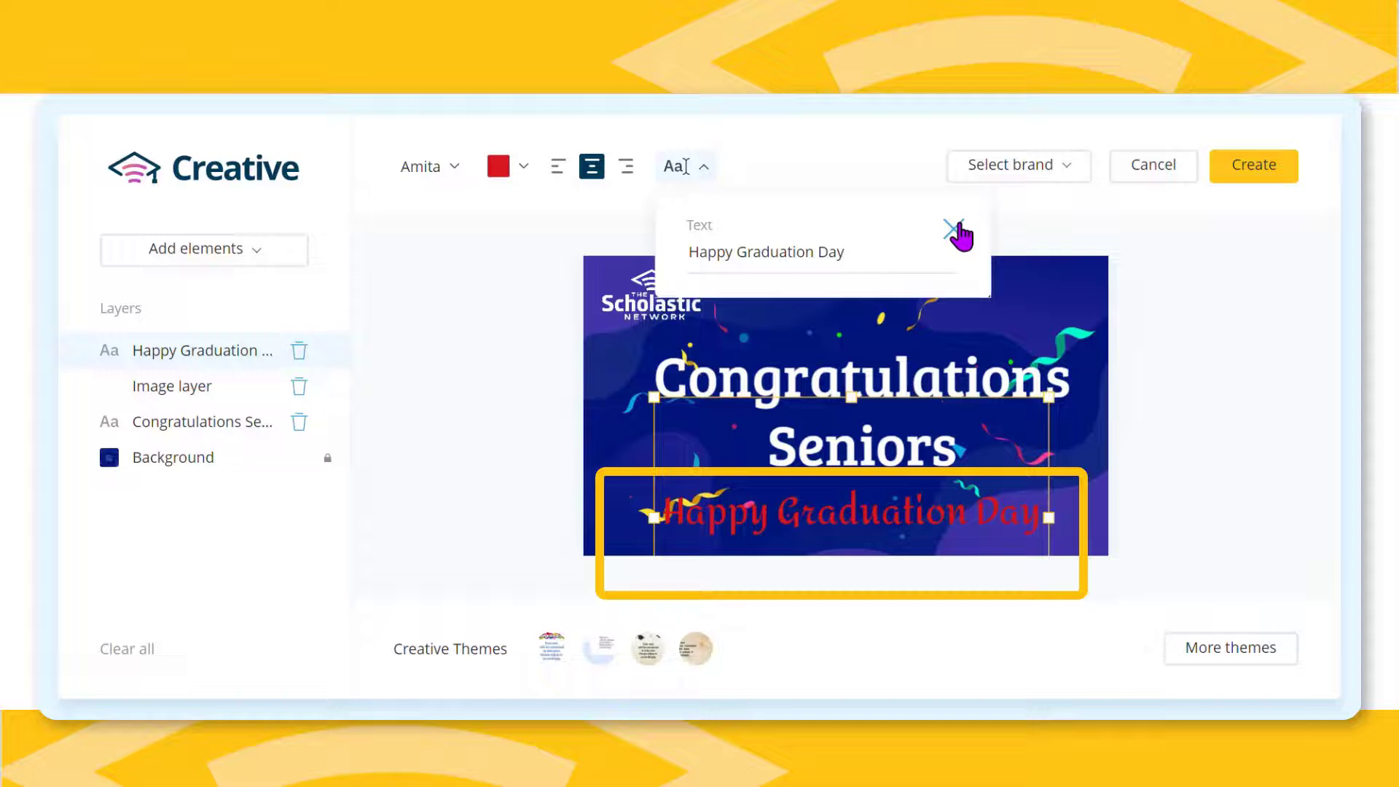
{"action": "left_click", "coordinate": [955, 230]}
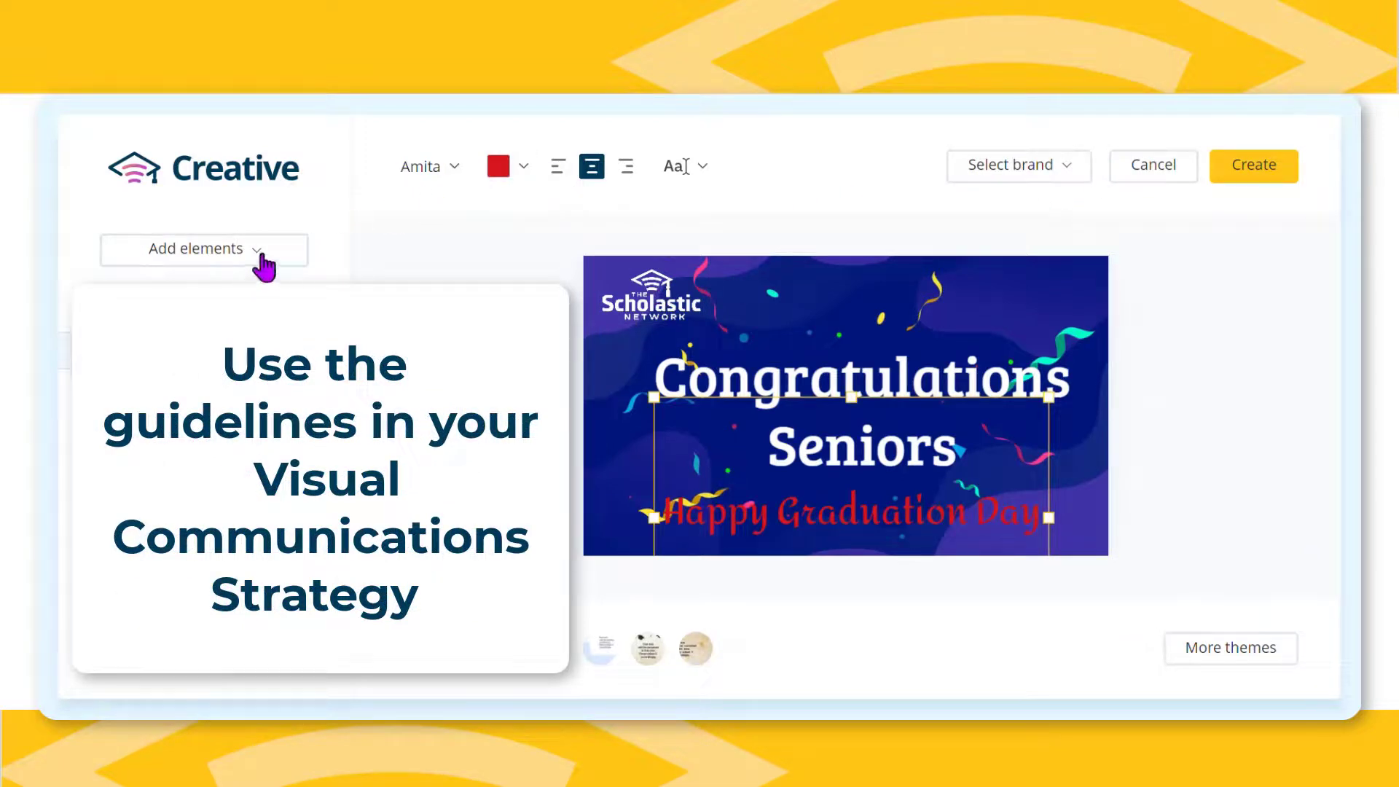
Step: Replace the slide background with the uploaded Marcus image: black with a red circle and M logo
{"action": "left_click", "coordinate": [263, 255]}
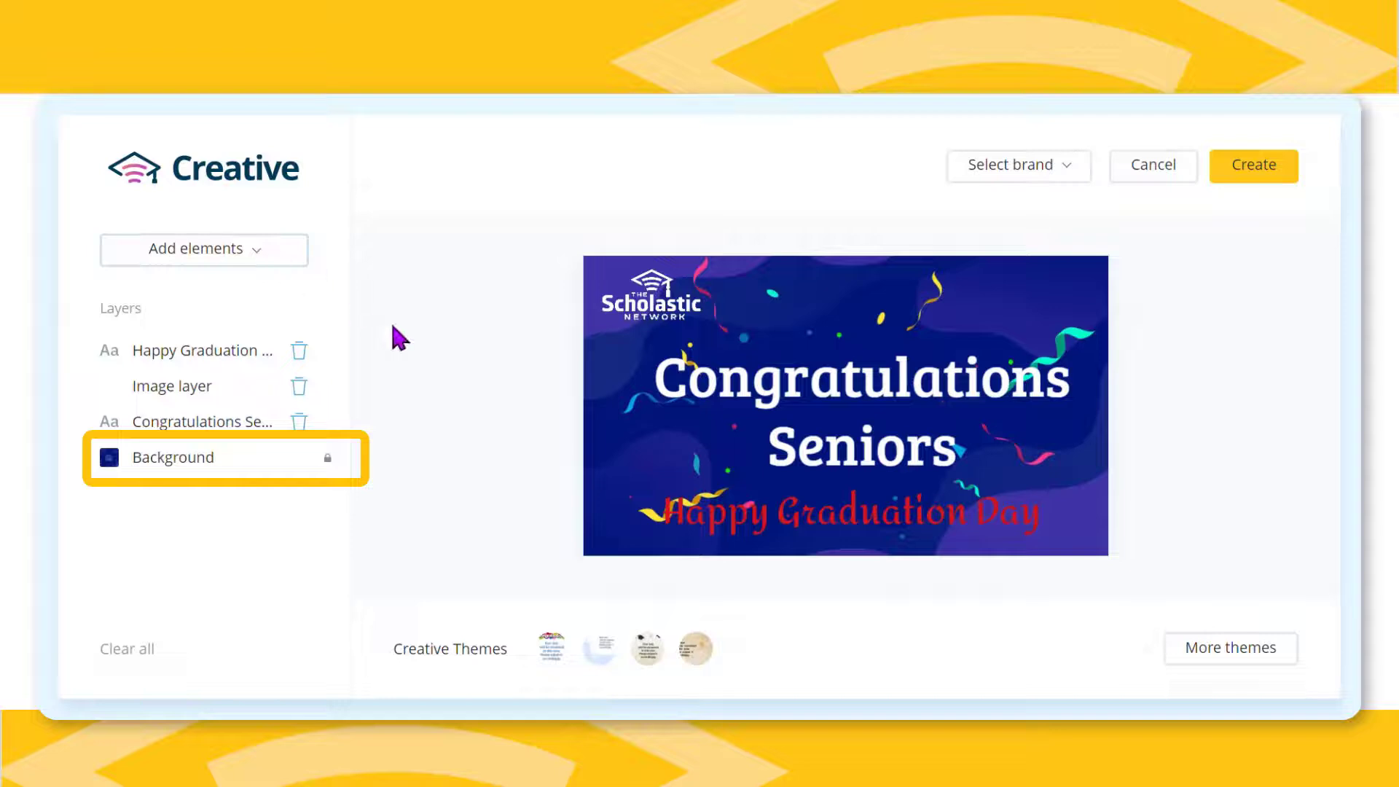
{"action": "left_click", "coordinate": [296, 462]}
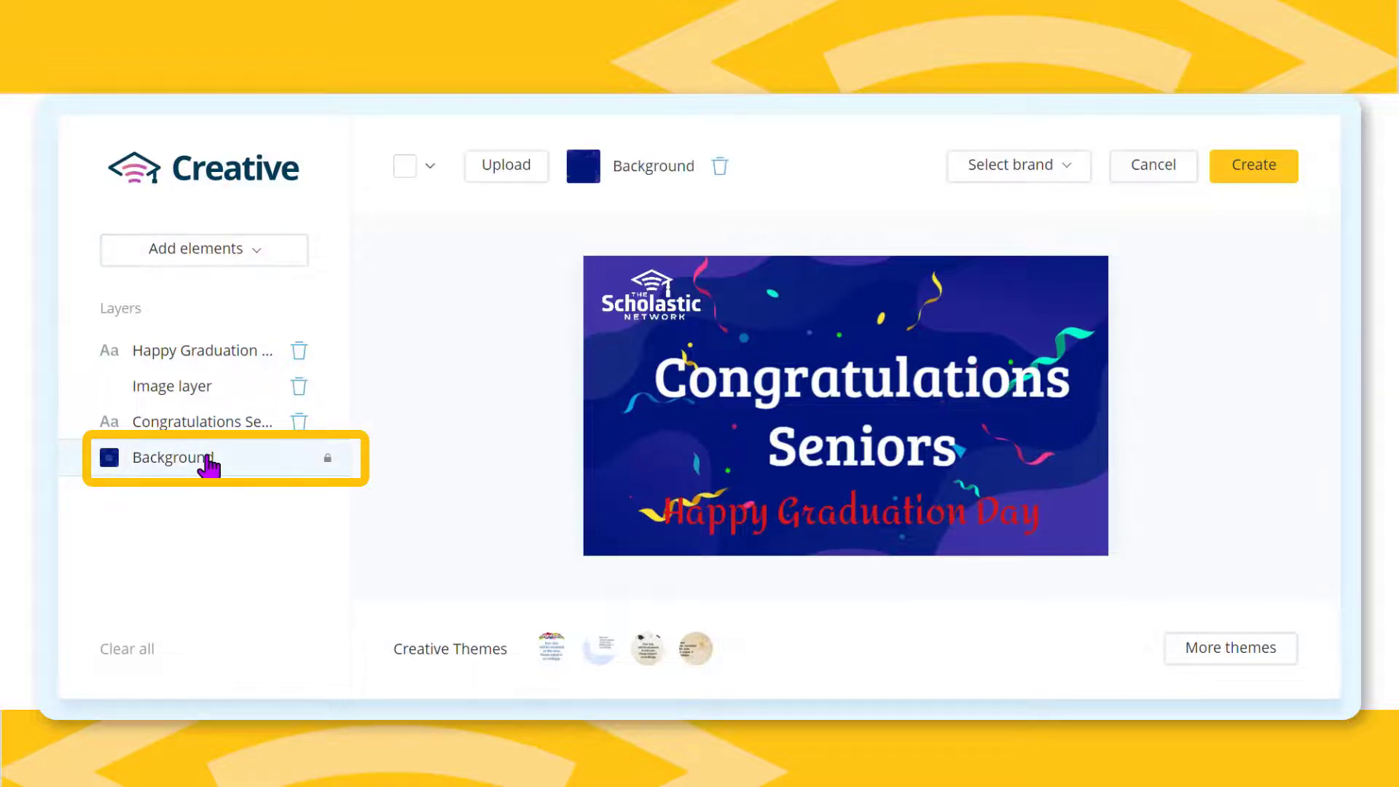
{"action": "left_click", "coordinate": [487, 166]}
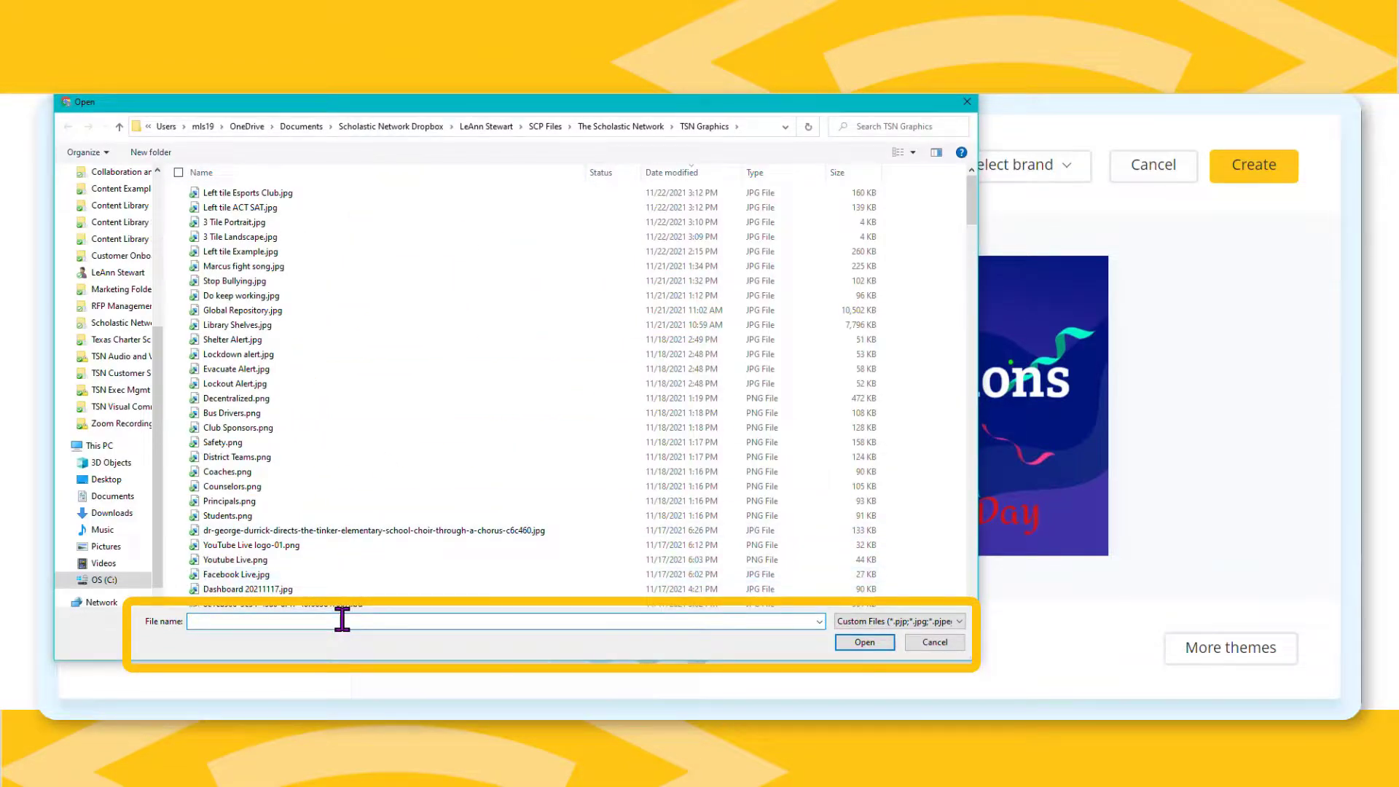
{"action": "type", "text": "Marcus"}
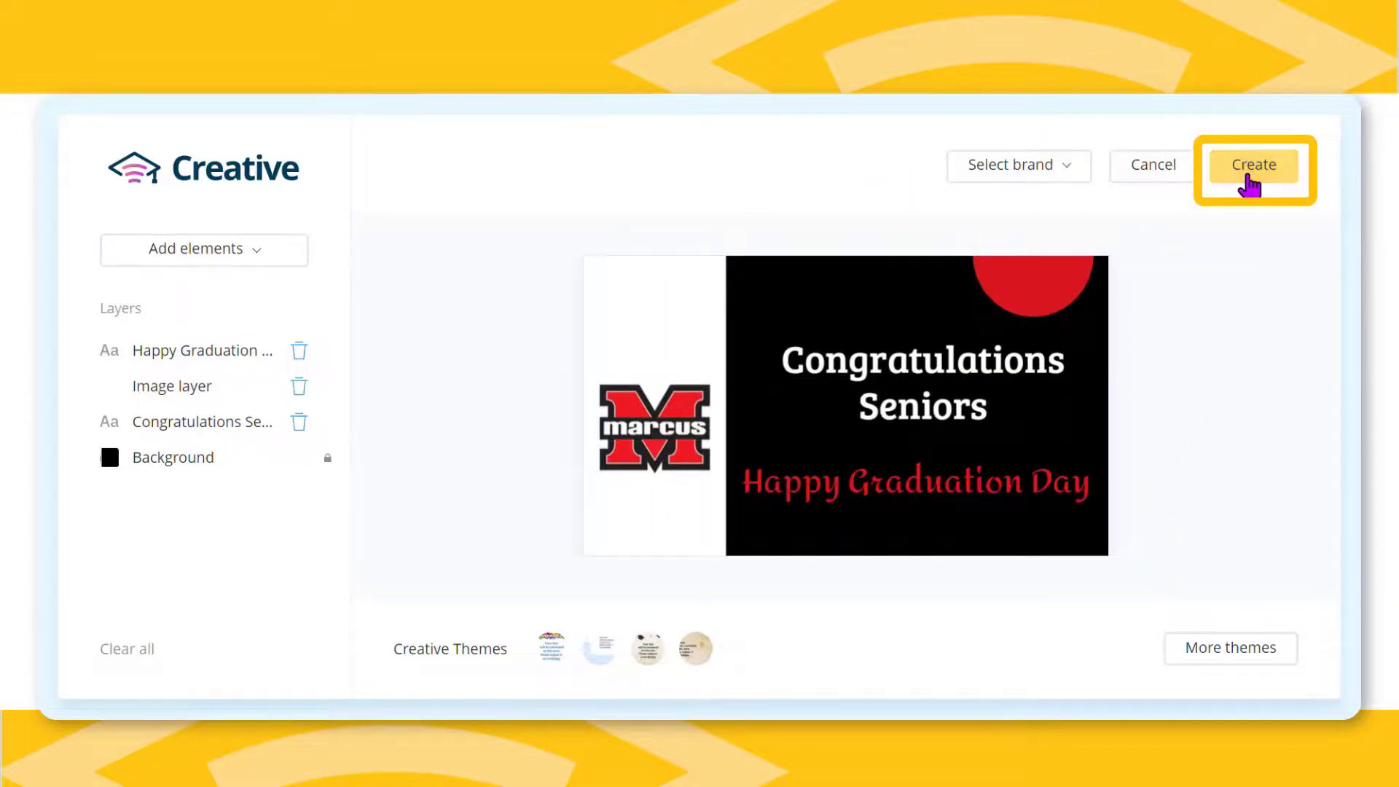
Step: Create the Congrats Grads landscape upload and assign it to the Marcus High School screen
{"action": "left_click", "coordinate": [1250, 179]}
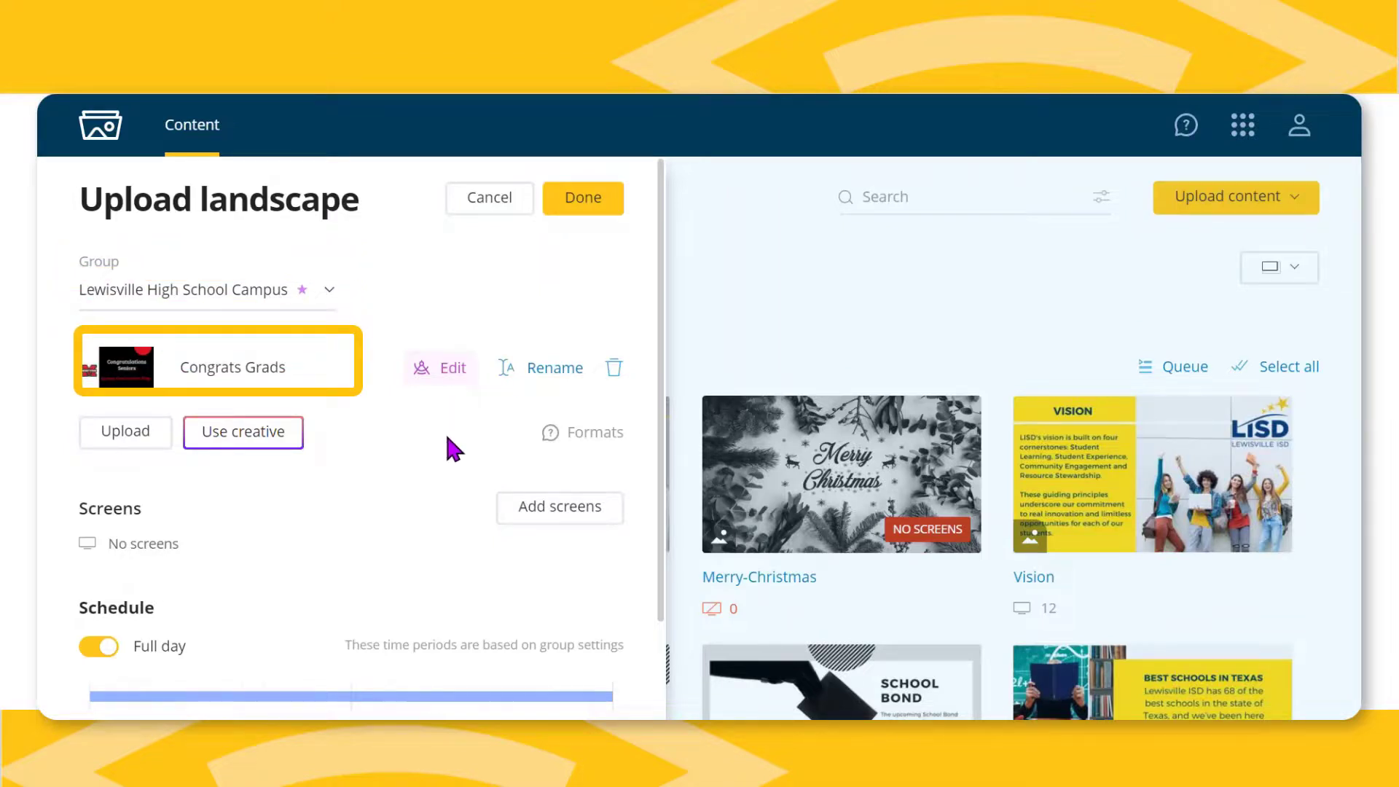
{"action": "scroll", "coordinate": [444, 431], "scroll_direction": "down", "scroll_amount": 2}
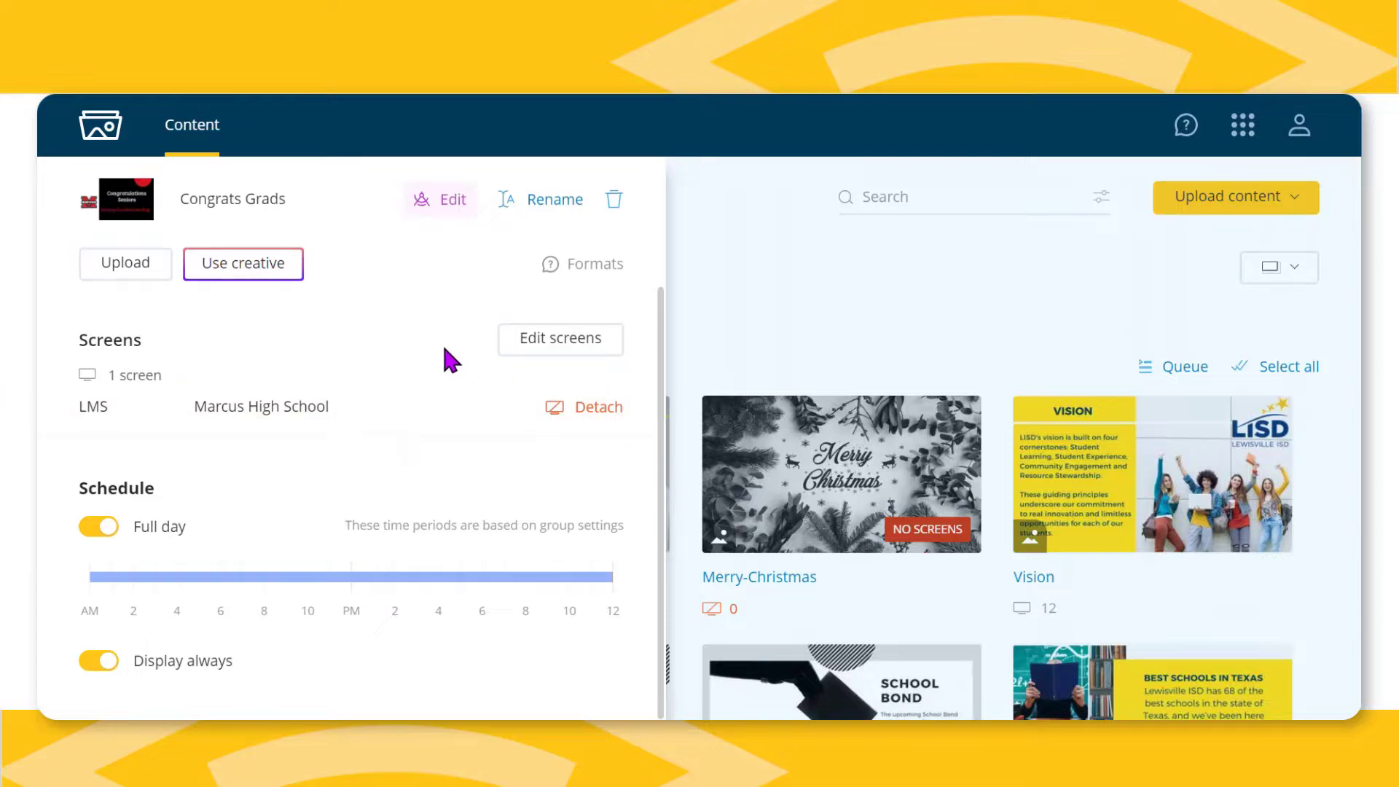
{"action": "scroll", "coordinate": [466, 335], "scroll_direction": "up", "scroll_amount": 3}
Step: Complete the upload and check the Congrats Grads card under Lewisville High School Campus, playing on 1 screen
{"action": "left_click", "coordinate": [568, 199]}
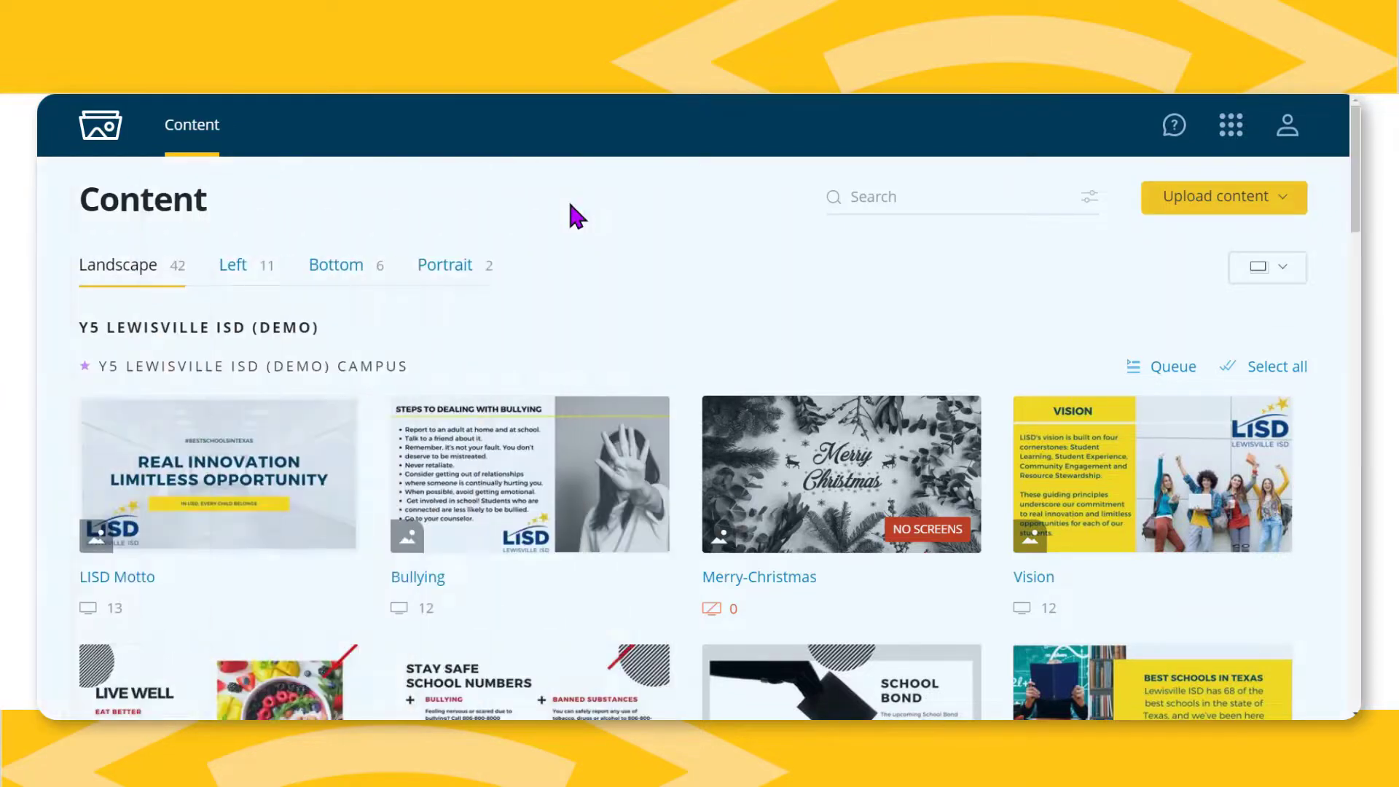
{"action": "scroll", "coordinate": [569, 285], "scroll_direction": "down", "scroll_amount": 5}
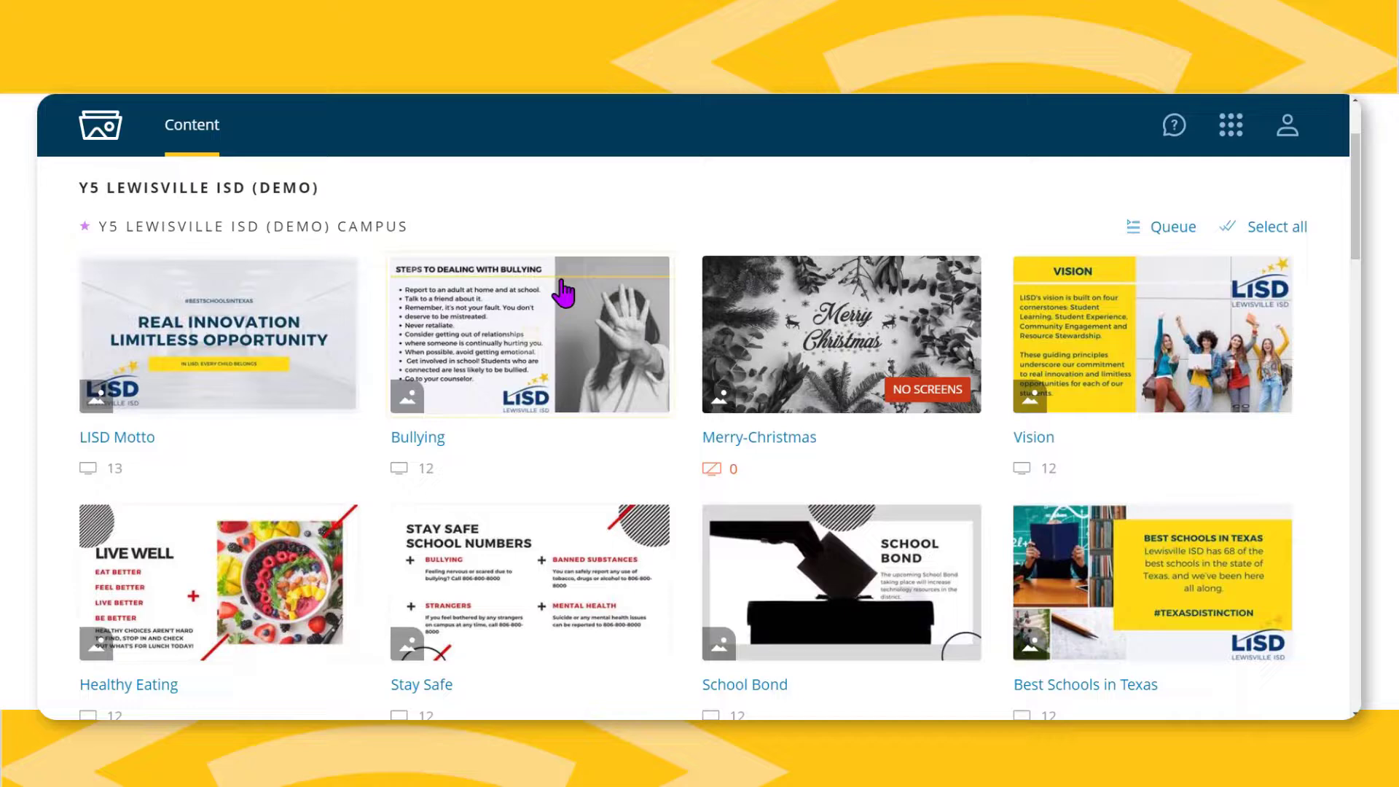
{"action": "scroll", "coordinate": [568, 291], "scroll_direction": "down", "scroll_amount": 8}
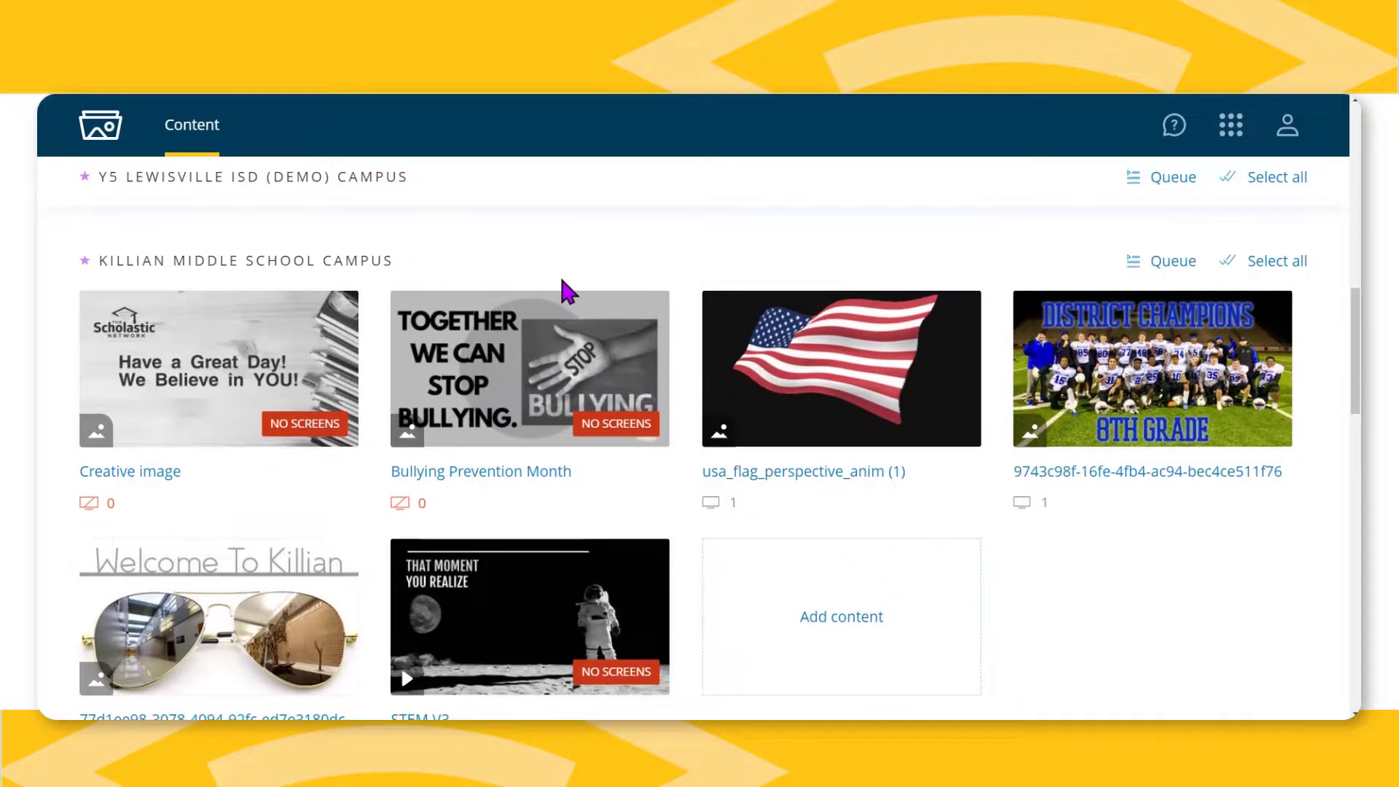
{"action": "scroll", "coordinate": [568, 292], "scroll_direction": "down", "scroll_amount": 2}
{"action": "scroll", "coordinate": [565, 291], "scroll_direction": "down", "scroll_amount": 6}
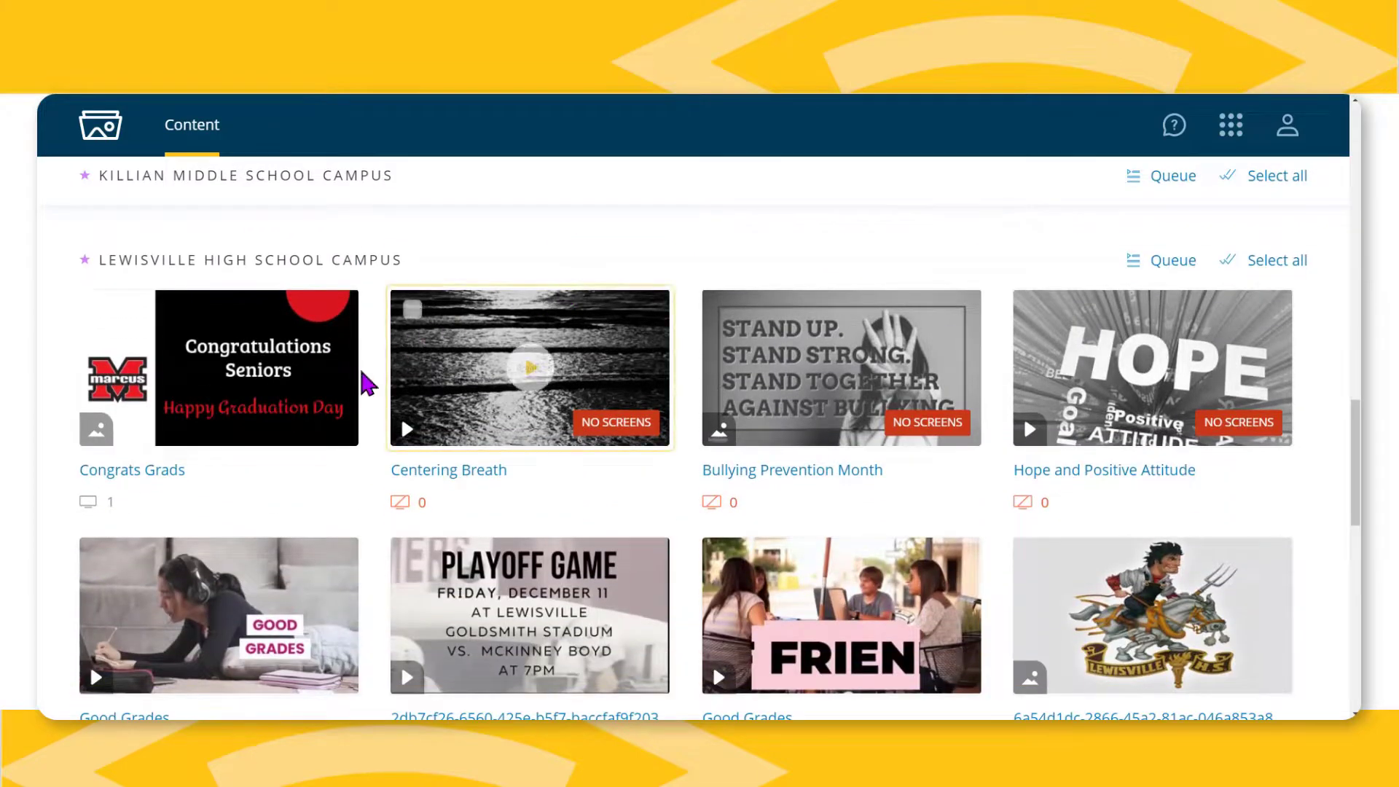
{"action": "mouse_move", "coordinate": [275, 448]}
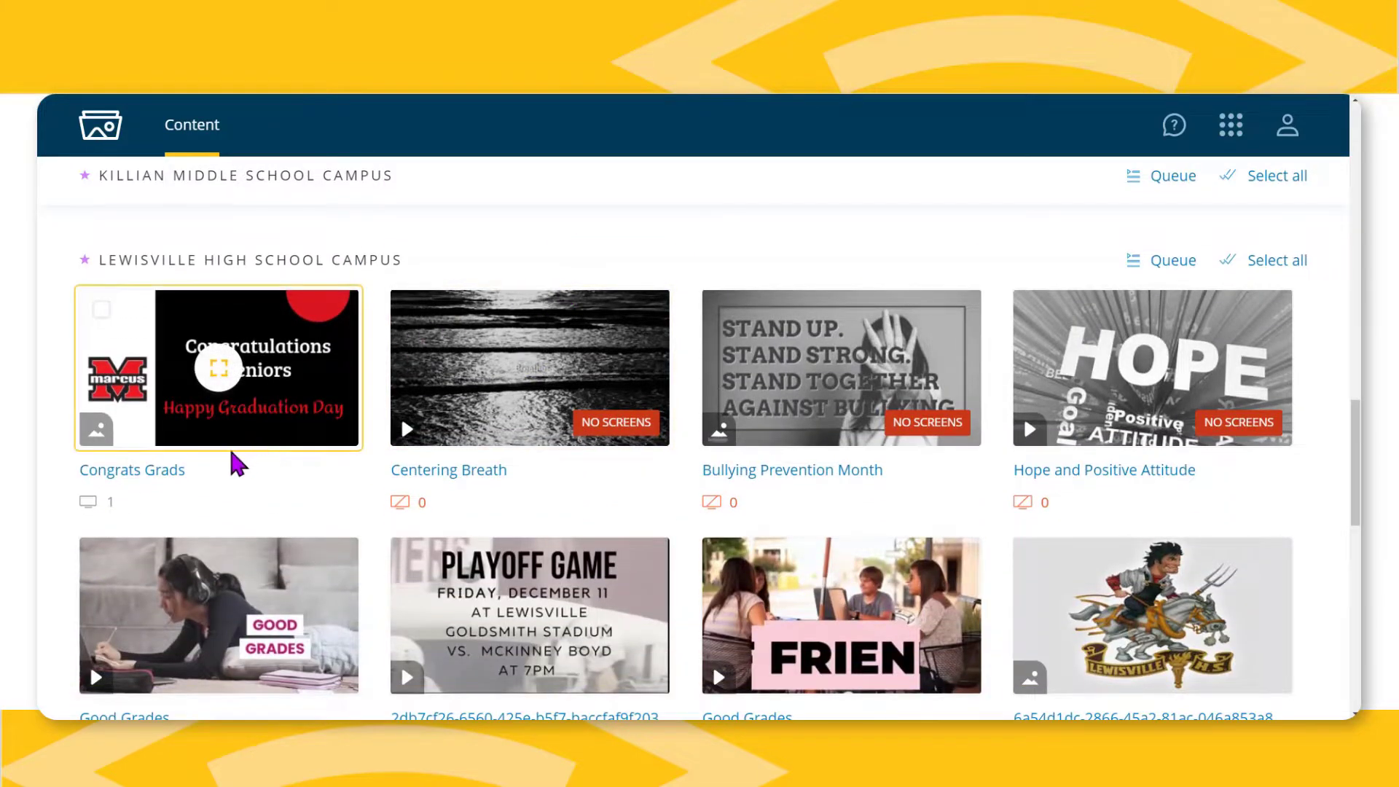